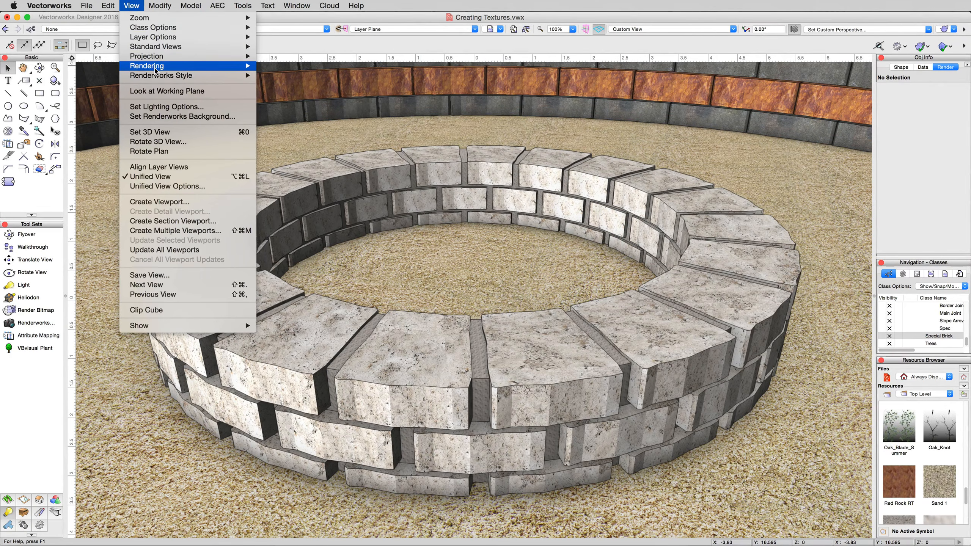
- Re-render the entire scene in OpenGL mode and make that answer the standing choice
{"action": "left_click", "coordinate": [292, 117]}
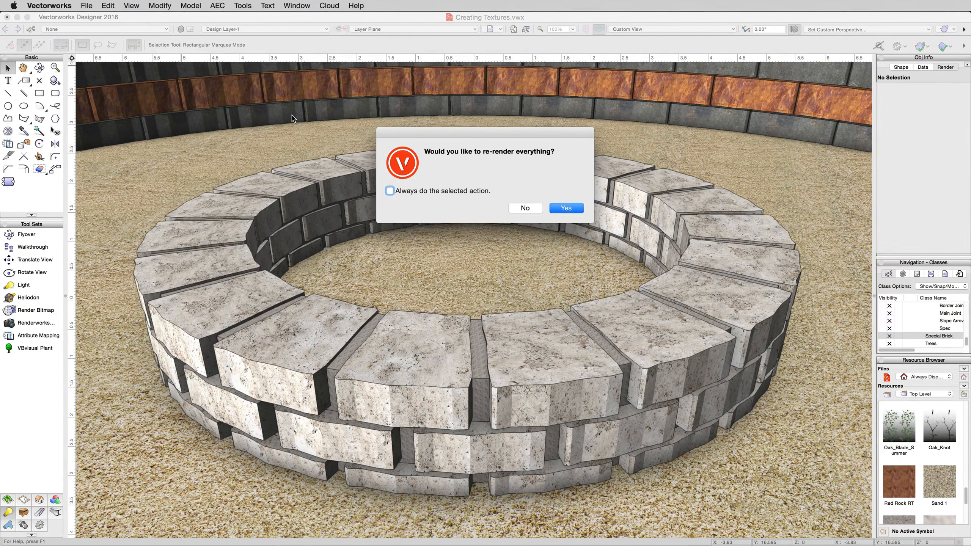
{"action": "left_click", "coordinate": [405, 193]}
{"action": "left_click", "coordinate": [566, 208]}
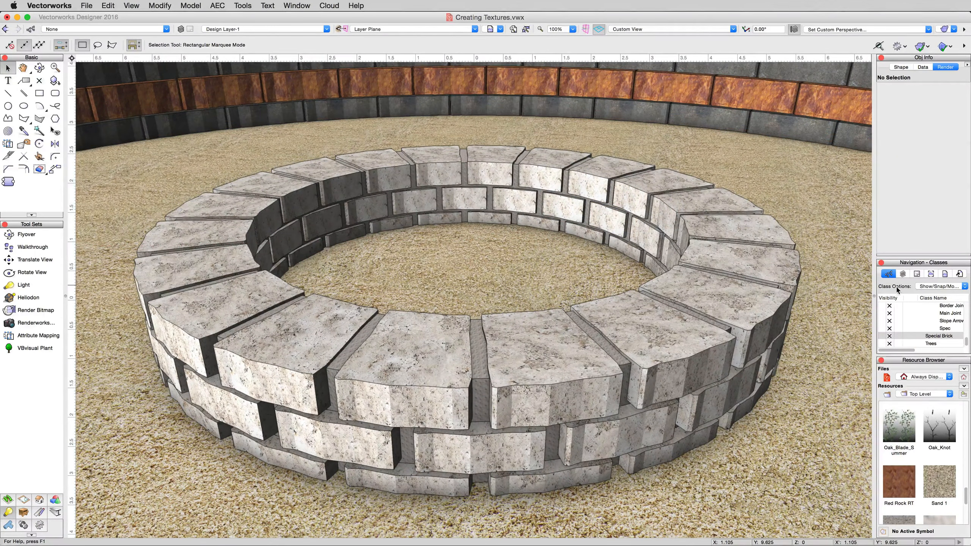
- Set the class options to Active Only and make Special Brick the active class so its brick is isolated
{"action": "left_click", "coordinate": [926, 287]}
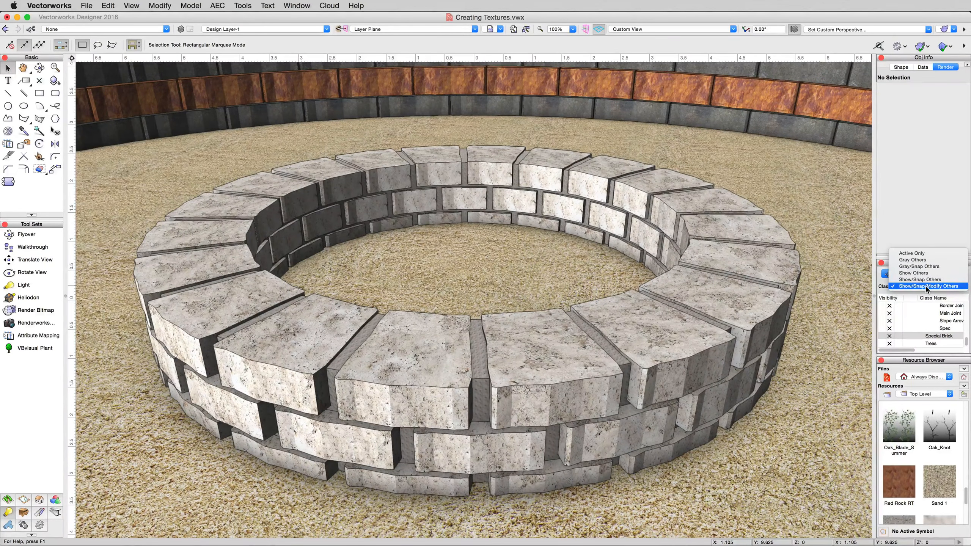
{"action": "left_click", "coordinate": [915, 254]}
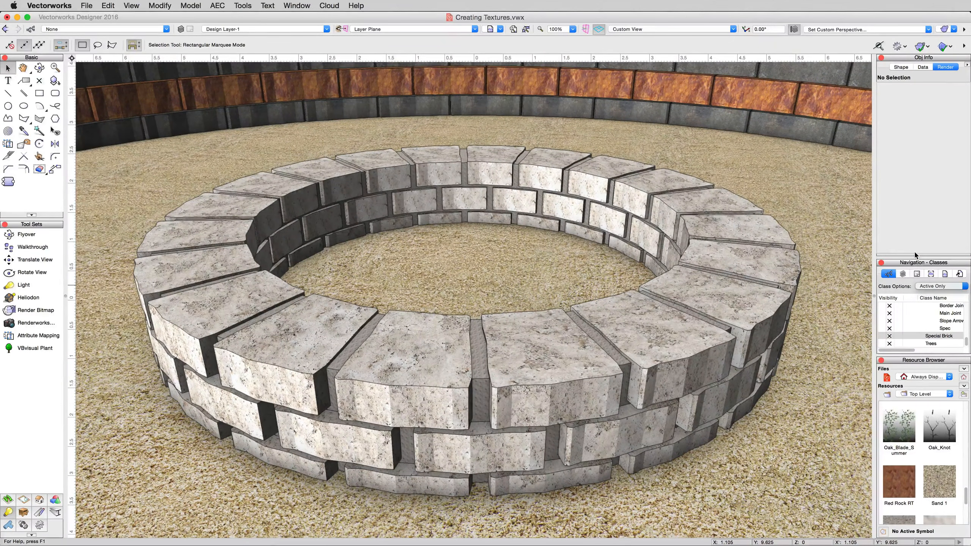
{"action": "left_click", "coordinate": [910, 336]}
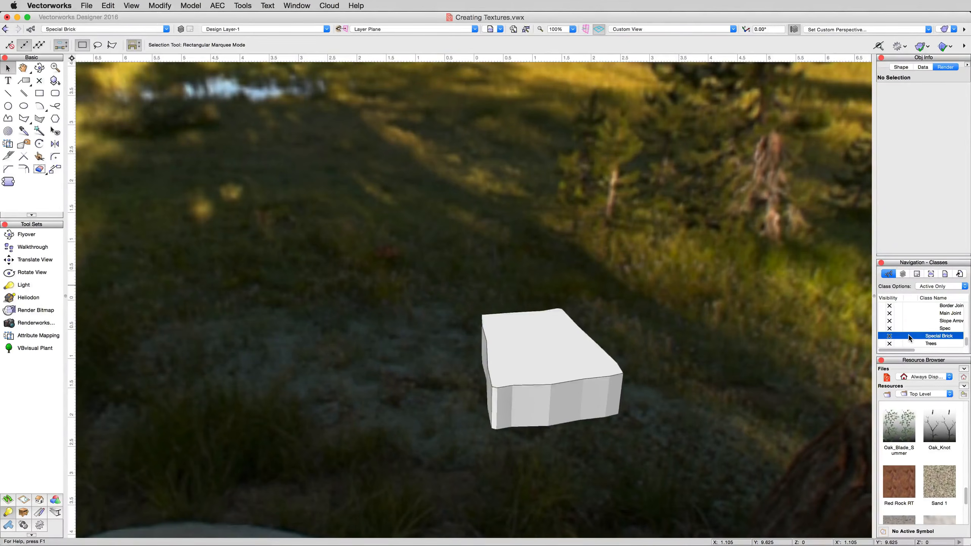
{"action": "scroll", "coordinate": [611, 459], "scroll_direction": "up", "scroll_amount": 5}
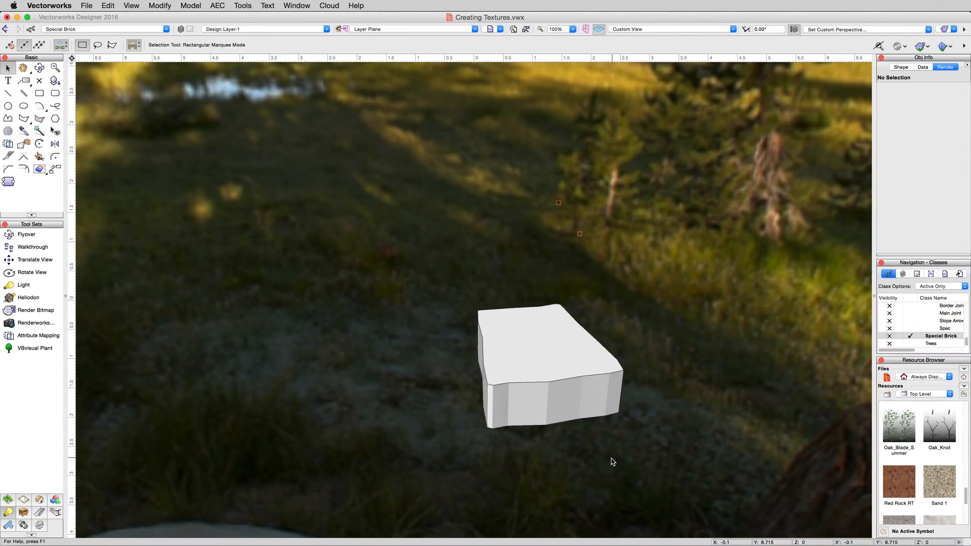
{"action": "middle_click_drag", "start_coordinate": [694, 340], "coordinate": [670, 330]}
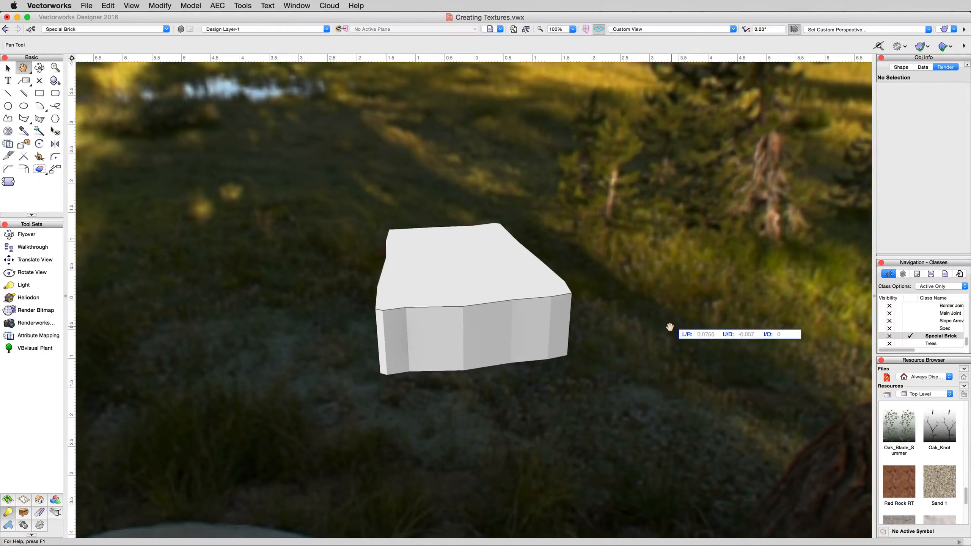
- Set the Renderworks background to None
{"action": "left_click", "coordinate": [131, 6]}
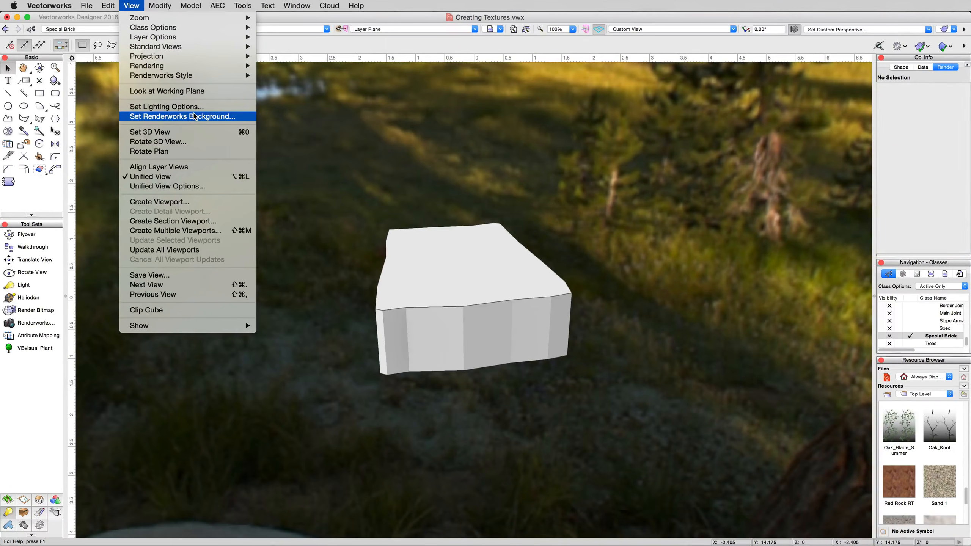
{"action": "left_click", "coordinate": [183, 116]}
{"action": "left_click", "coordinate": [527, 153]}
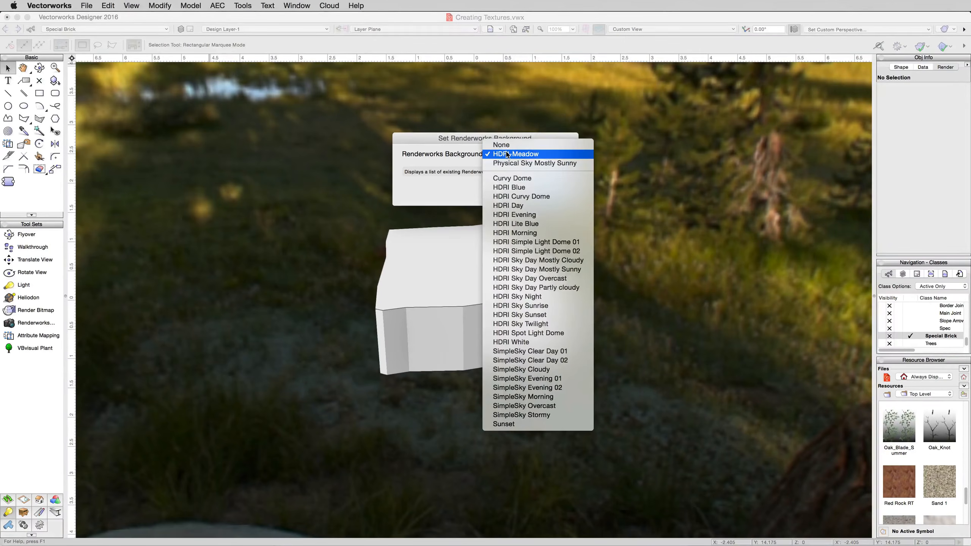
{"action": "left_click", "coordinate": [509, 145]}
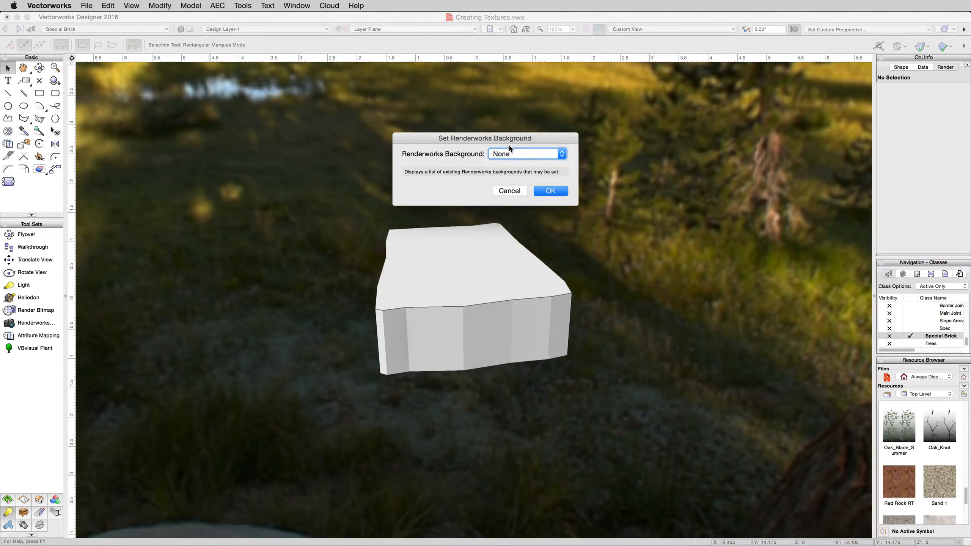
{"action": "left_click", "coordinate": [540, 192]}
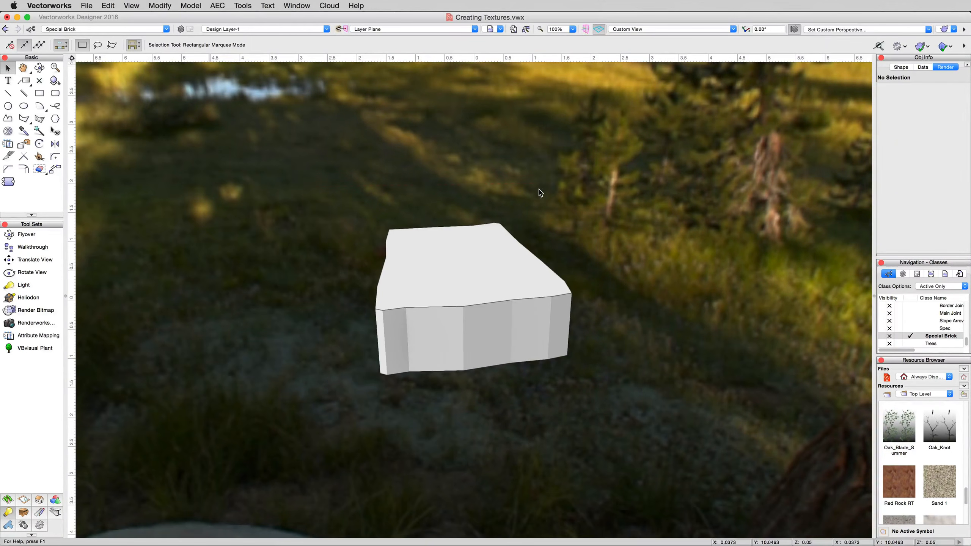
- Refresh the brick's display by rendering it in Wireframe and switching back to OpenGL
{"action": "left_click", "coordinate": [131, 6]}
{"action": "mouse_move", "coordinate": [153, 66]}
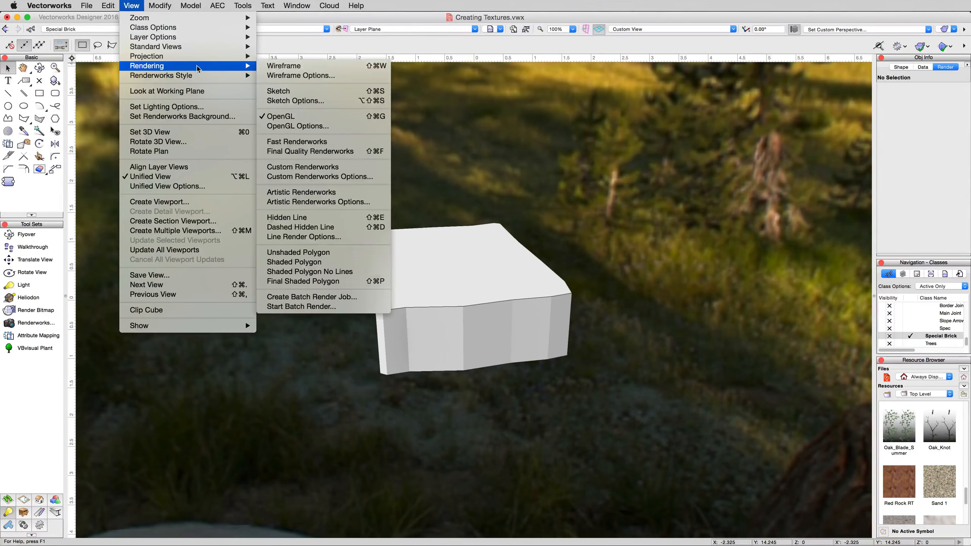
{"action": "left_click", "coordinate": [273, 68]}
{"action": "left_click", "coordinate": [132, 5]}
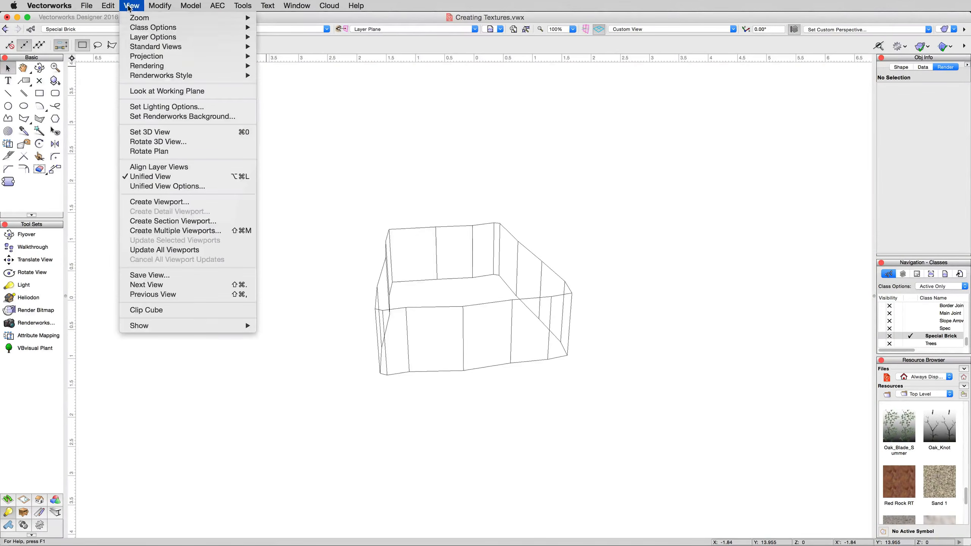
{"action": "mouse_move", "coordinate": [161, 67]}
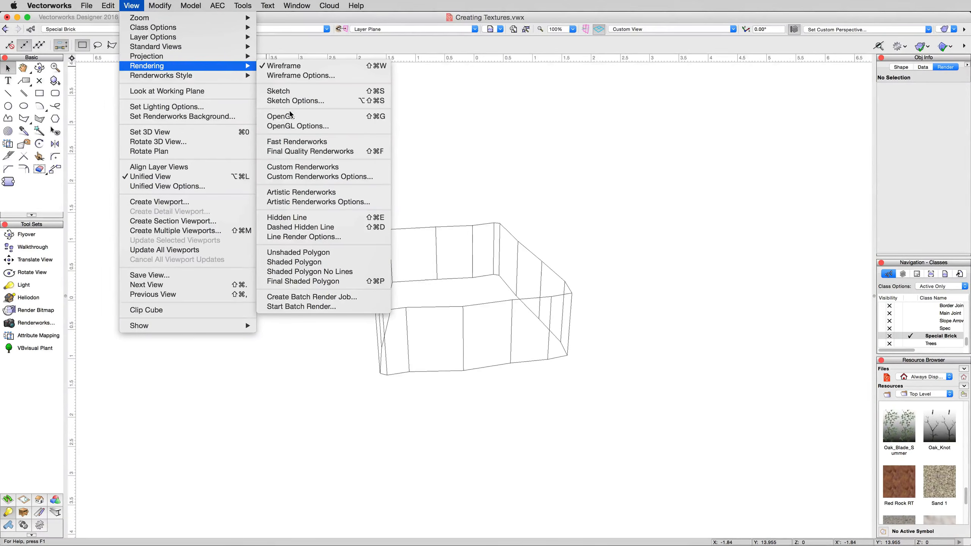
{"action": "left_click", "coordinate": [293, 114]}
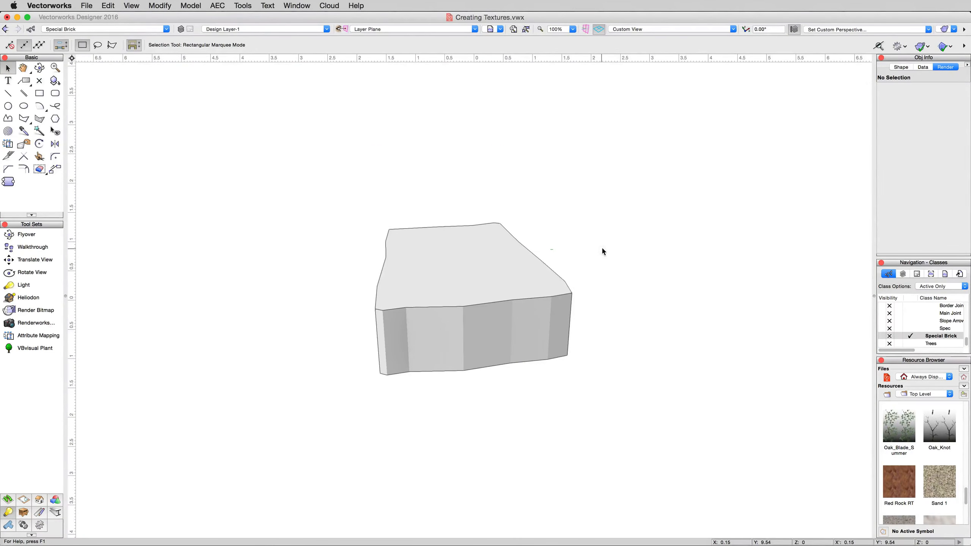
- Select the brick and create a Renderworks texture named "A New Texture" in the Creating Textures file
{"action": "left_click", "coordinate": [520, 285]}
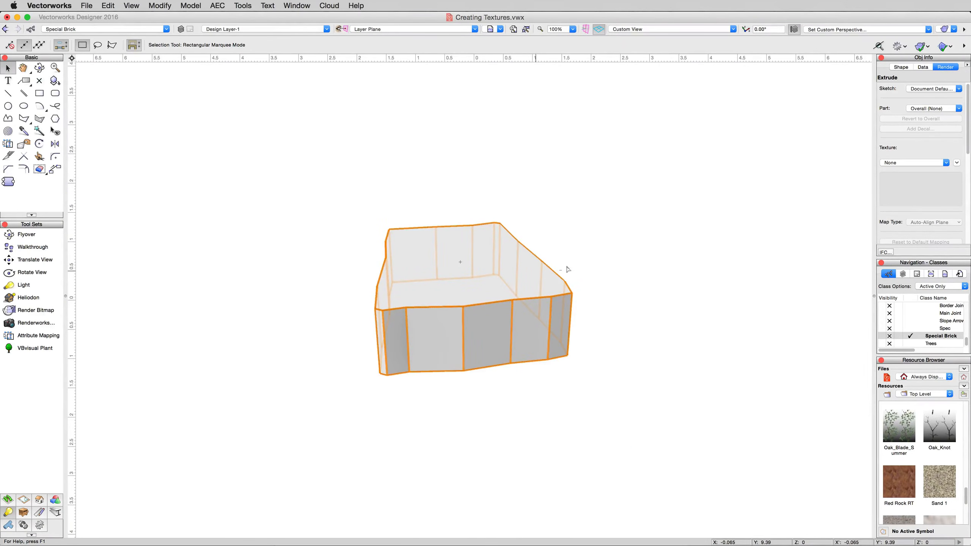
{"action": "right_click", "coordinate": [925, 458]}
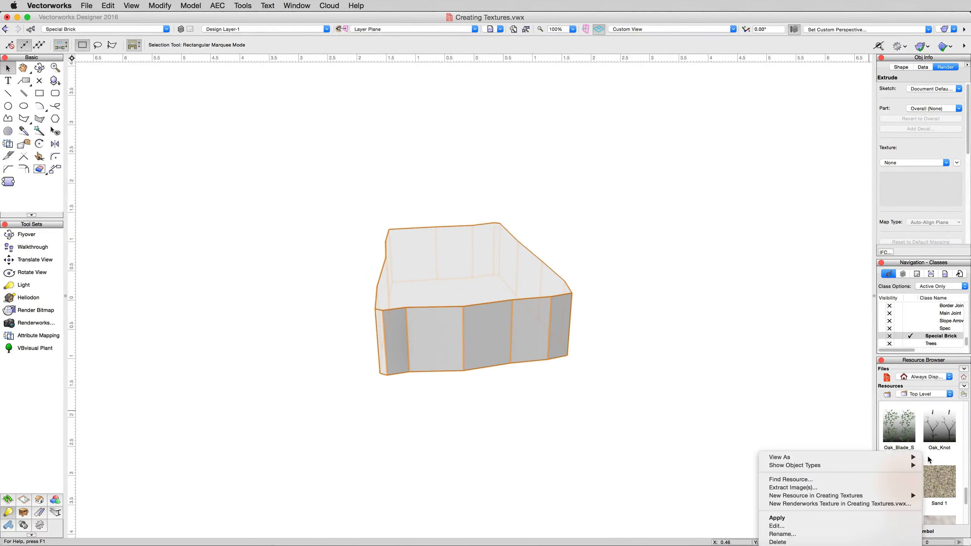
{"action": "mouse_move", "coordinate": [870, 499]}
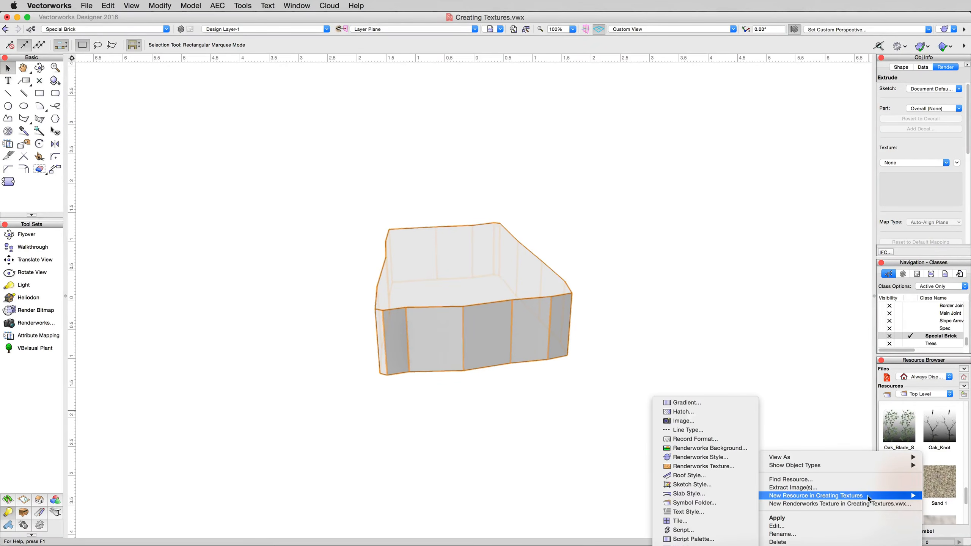
{"action": "left_click", "coordinate": [721, 467]}
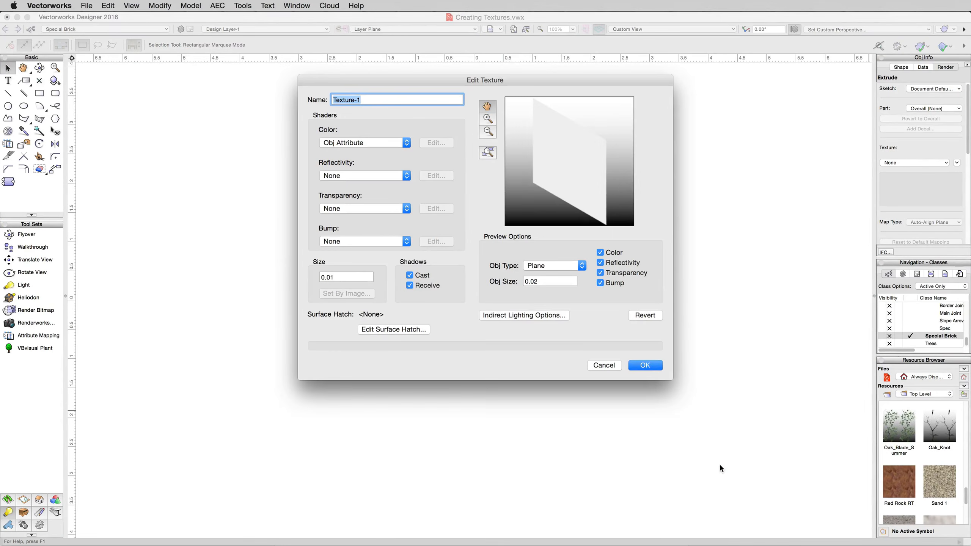
{"action": "type", "text": "A New"}
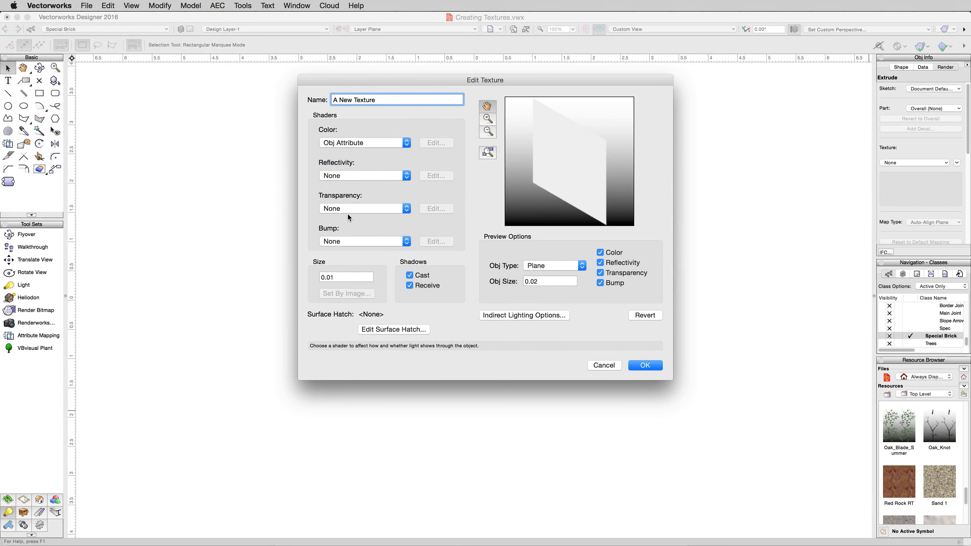
- Set the texture's color shader to Color and choose a medium gray from the active document's colors
{"action": "left_click", "coordinate": [345, 146]}
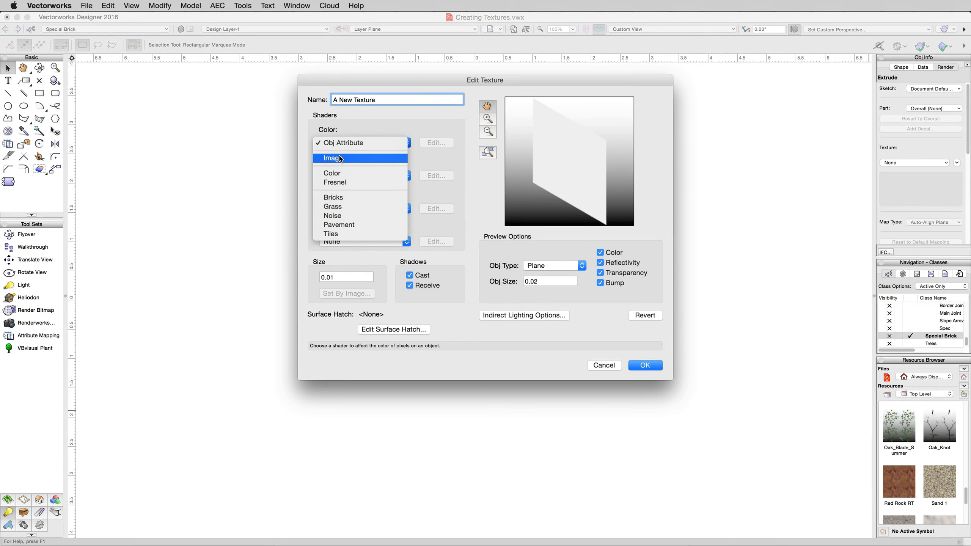
{"action": "left_click", "coordinate": [373, 142]}
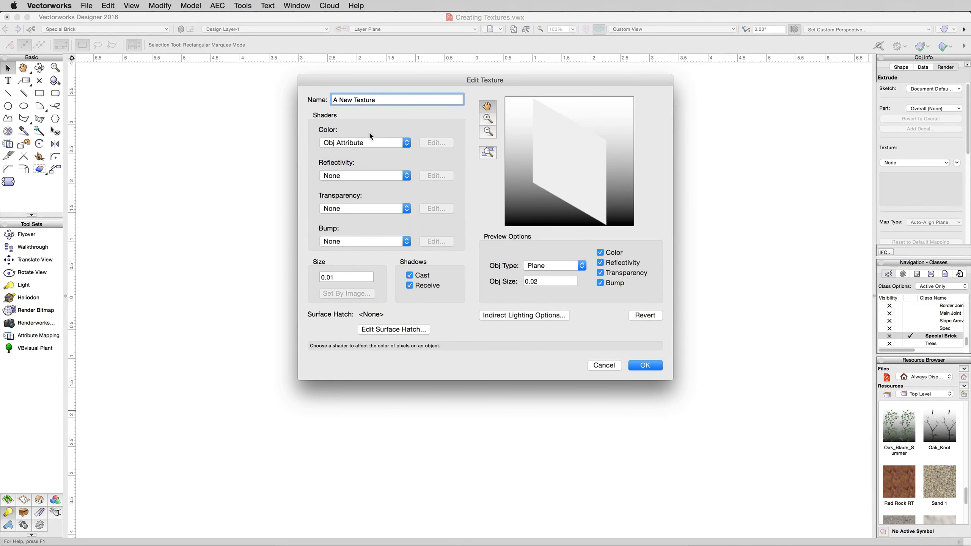
{"action": "left_click", "coordinate": [392, 145]}
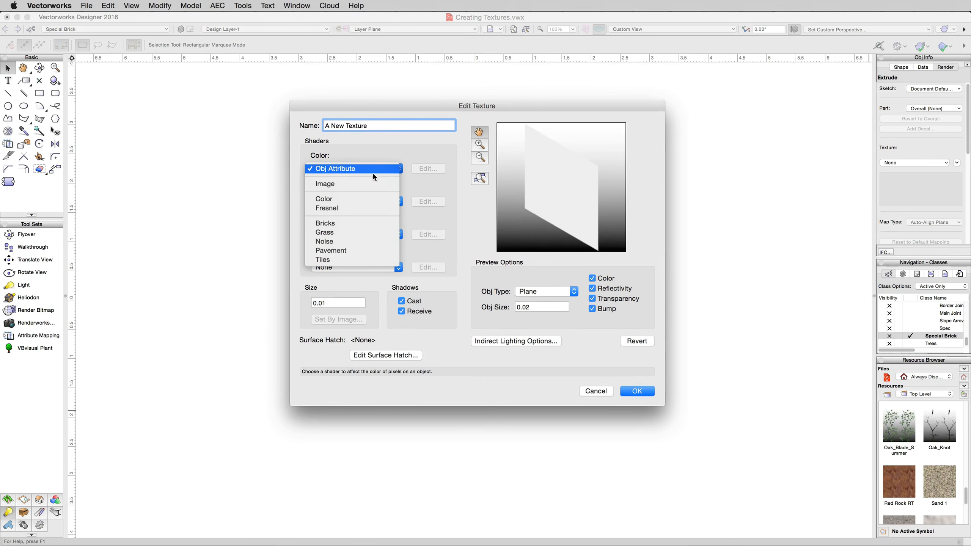
{"action": "left_click", "coordinate": [345, 197]}
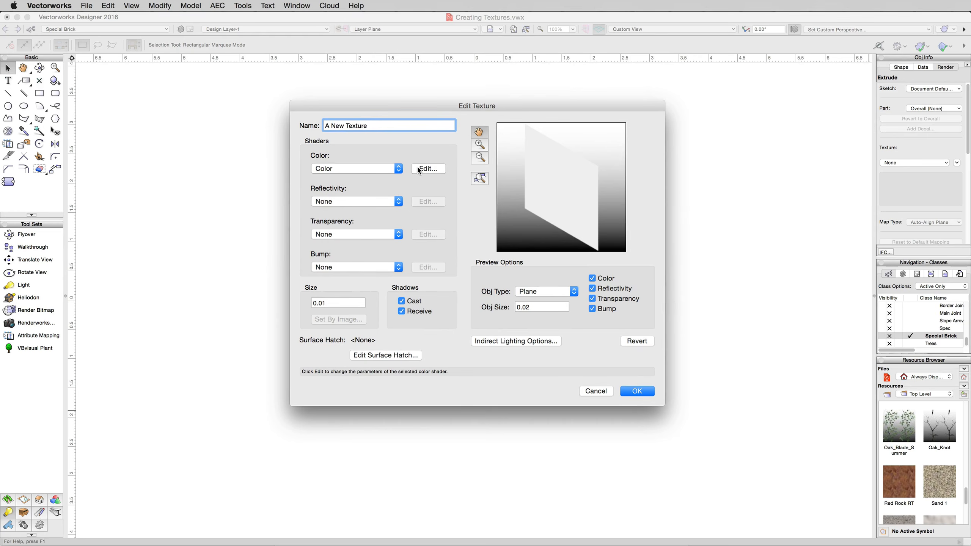
{"action": "left_click", "coordinate": [419, 167]}
{"action": "left_click", "coordinate": [503, 150]}
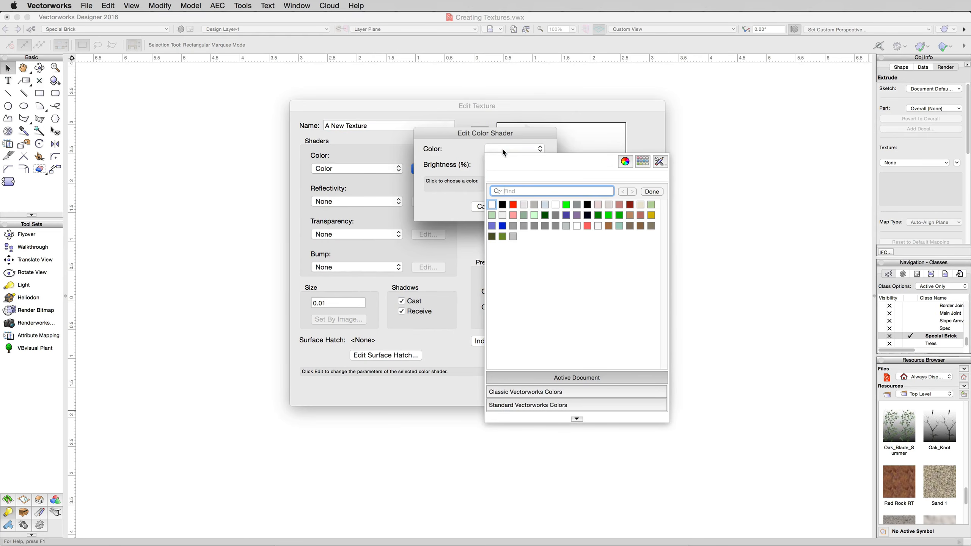
{"action": "left_click", "coordinate": [555, 227]}
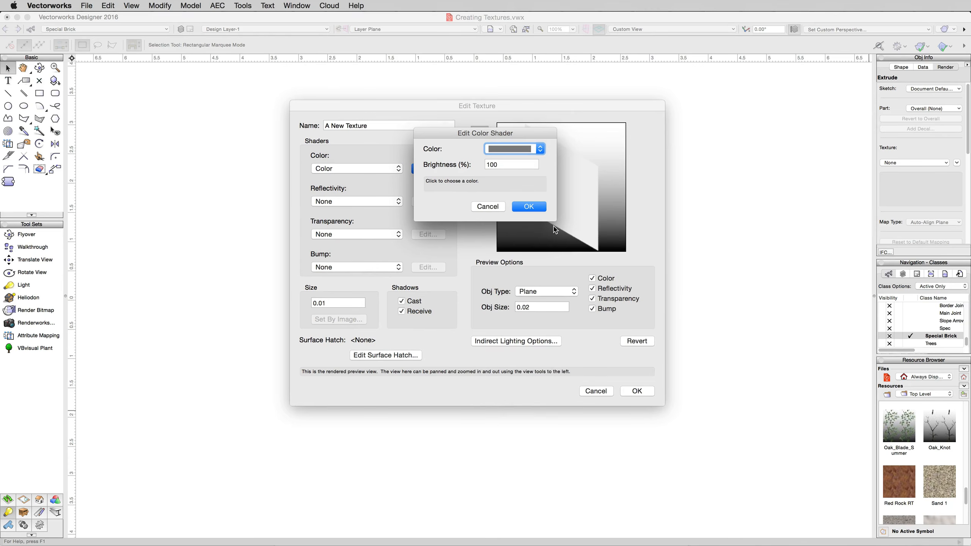
{"action": "left_click", "coordinate": [536, 211]}
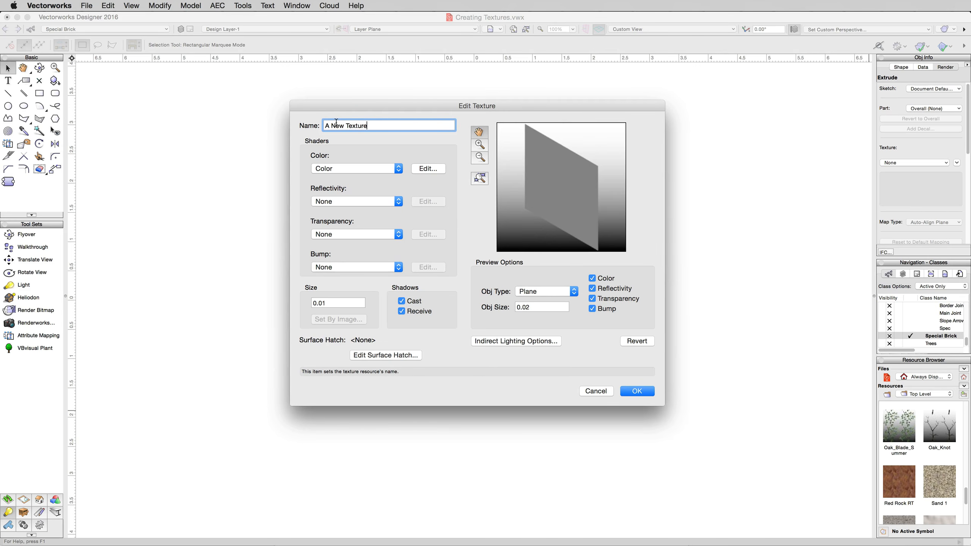
- Rename the texture "A New Stone Texture" and set its bump shader to Noise
{"action": "type", "text": "Stone"}
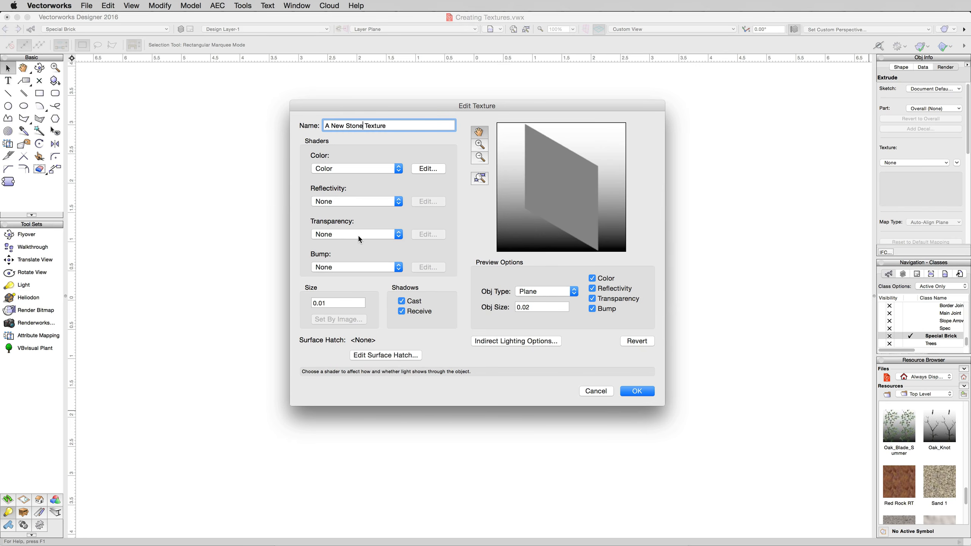
{"action": "left_click", "coordinate": [337, 267]}
{"action": "left_click", "coordinate": [324, 260]}
{"action": "left_click", "coordinate": [334, 267]}
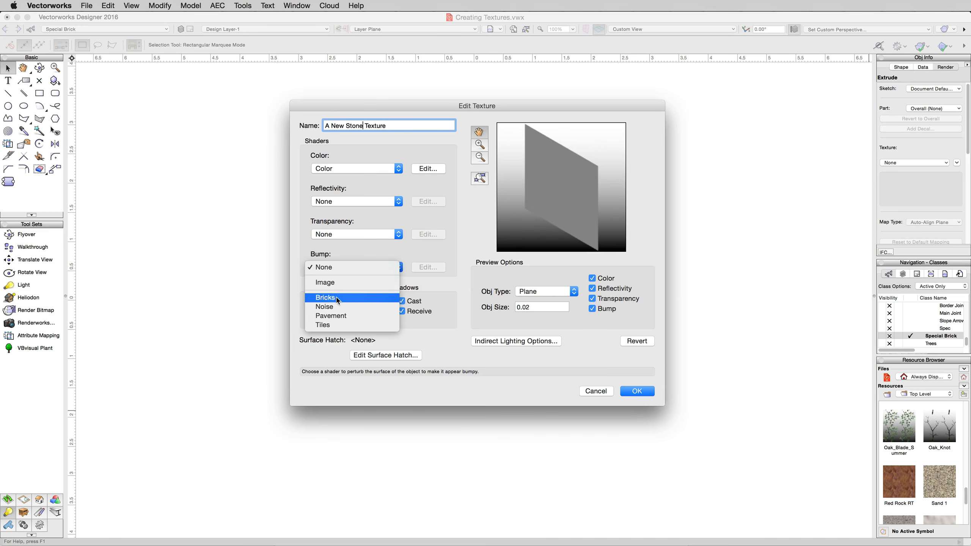
{"action": "left_click", "coordinate": [342, 309]}
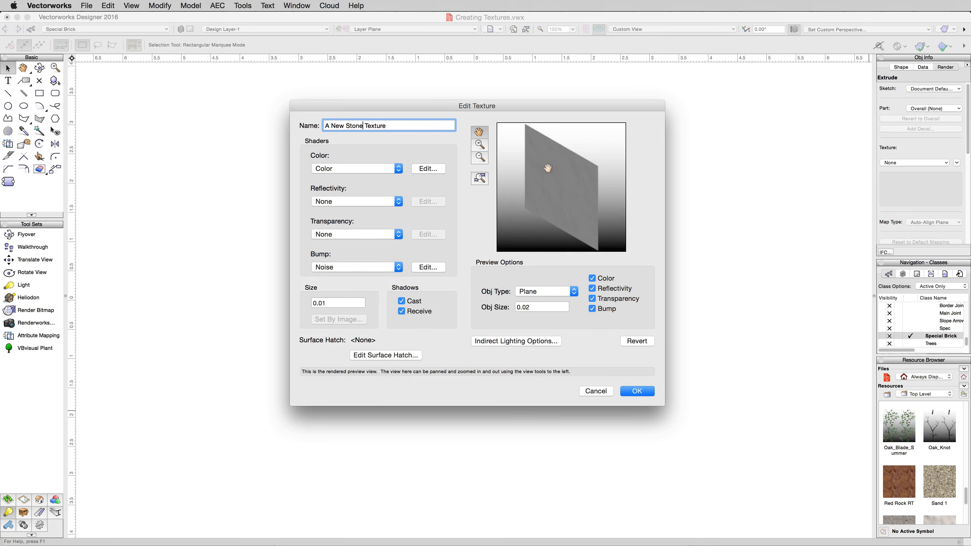
- Change the bump's noise pattern to Wavy Turbulence and accept the shader settings
{"action": "left_click", "coordinate": [430, 267]}
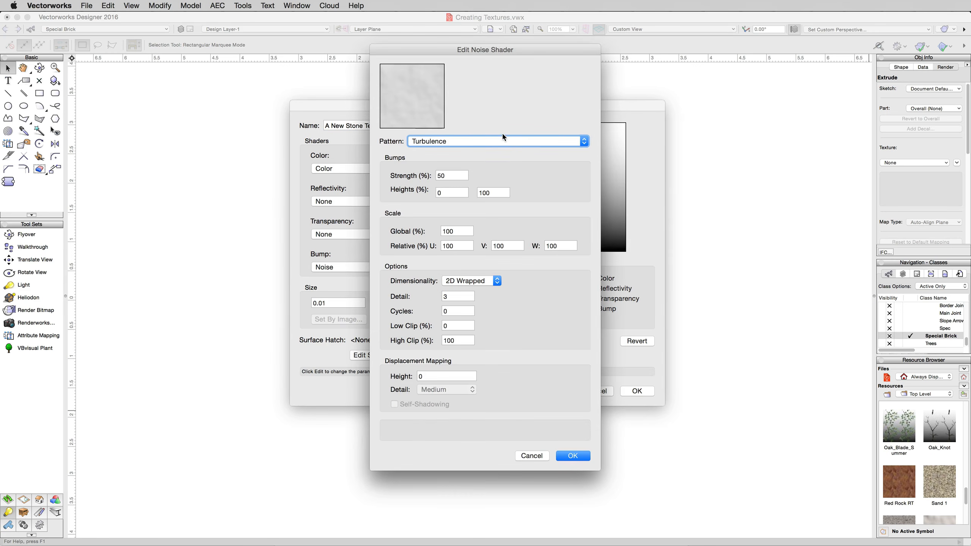
{"action": "left_click", "coordinate": [437, 143]}
{"action": "scroll", "coordinate": [444, 147], "scroll_direction": "up", "scroll_amount": 3}
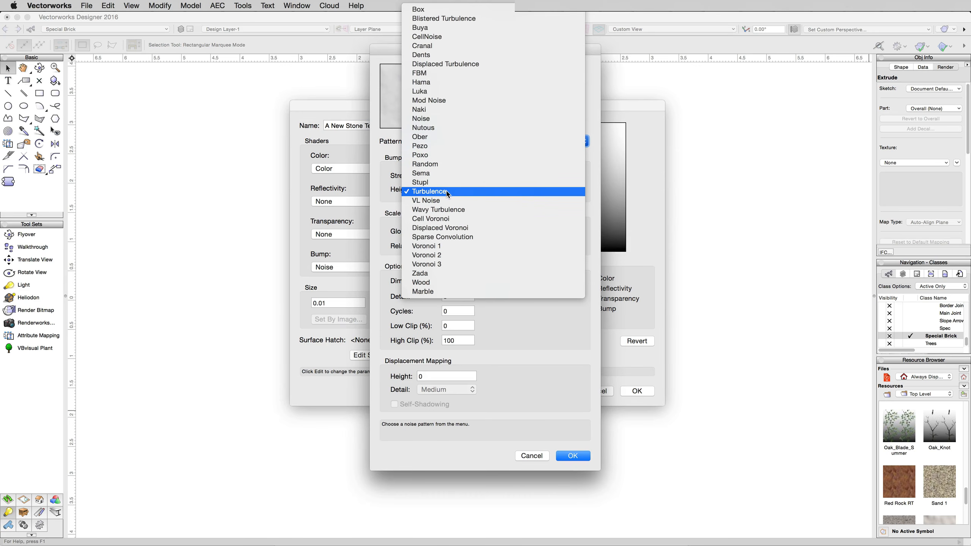
{"action": "left_click", "coordinate": [447, 209]}
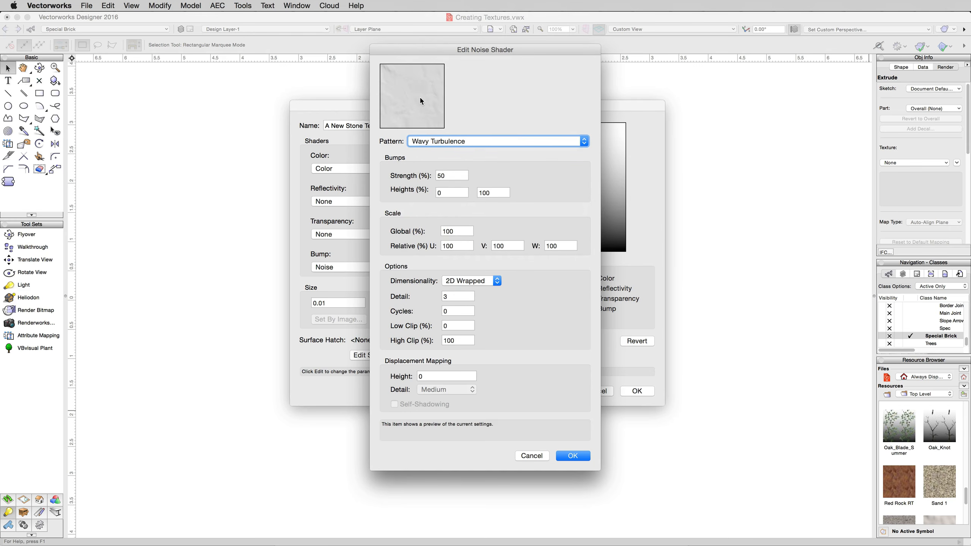
{"action": "left_click", "coordinate": [575, 455]}
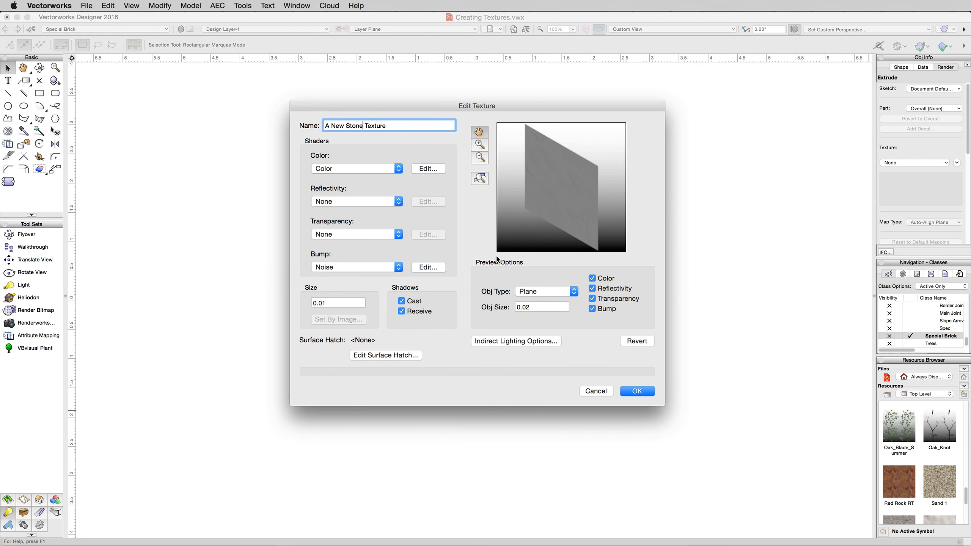
- Set the displacement mapping height of the stone texture's noise bump to .001m
{"action": "left_click", "coordinate": [428, 267]}
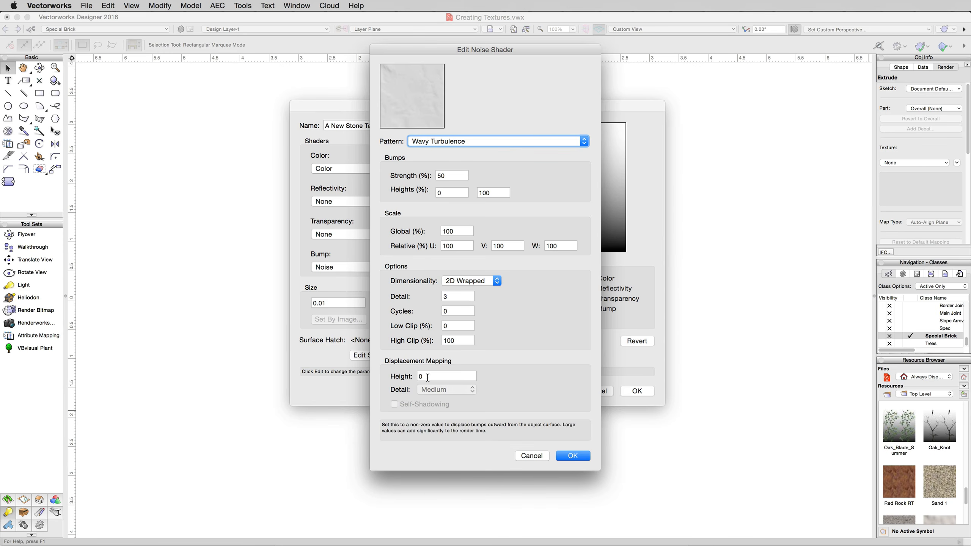
{"action": "left_click", "coordinate": [419, 376]}
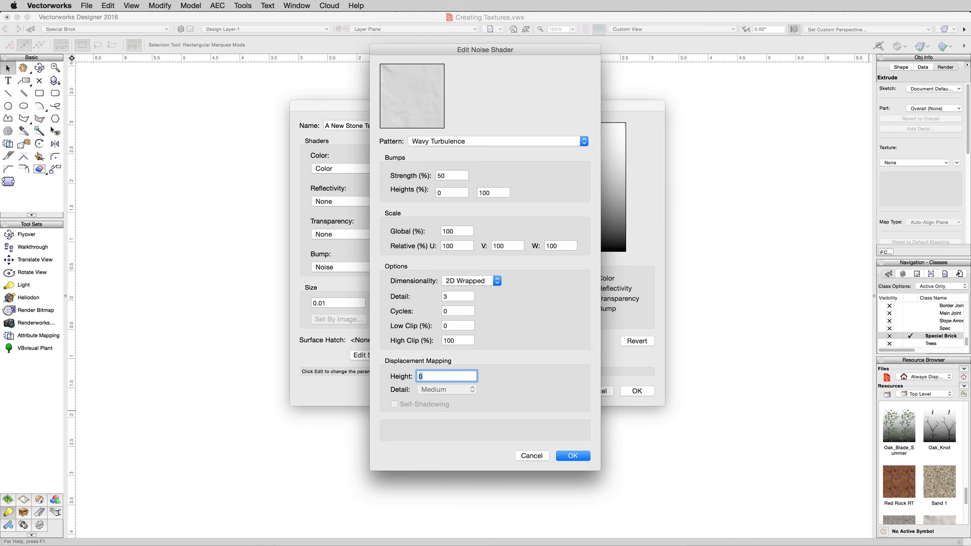
{"action": "type", "text": ".01"}
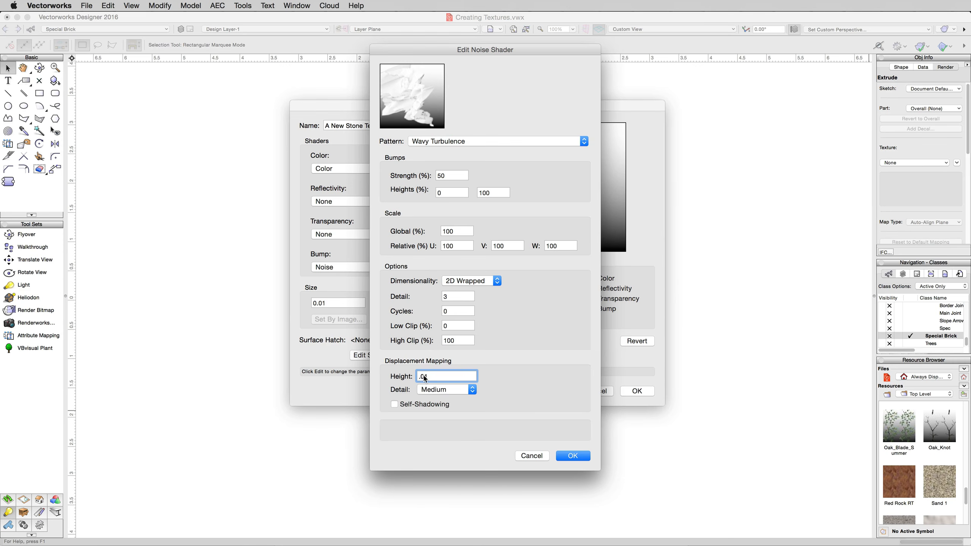
{"action": "type", "text": "m"}
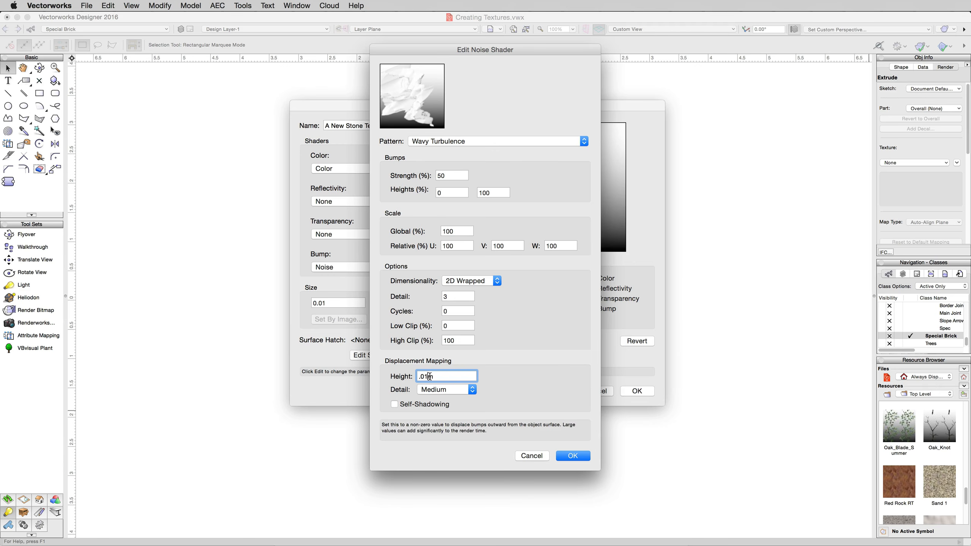
{"action": "type", "text": "0"}
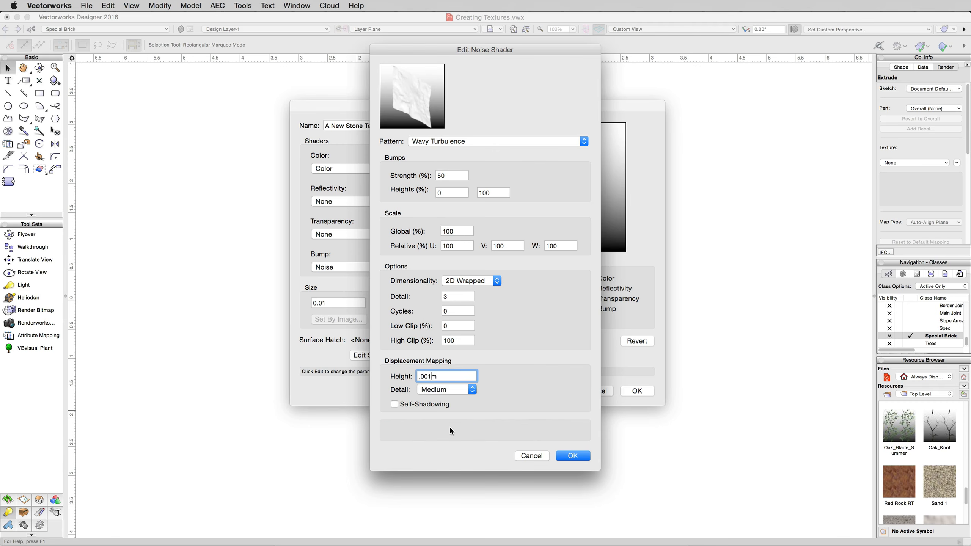
- Set the displacement detail to High, turn on Self-Shadowing, and accept the shader and stone texture settings
{"action": "left_click", "coordinate": [434, 390]}
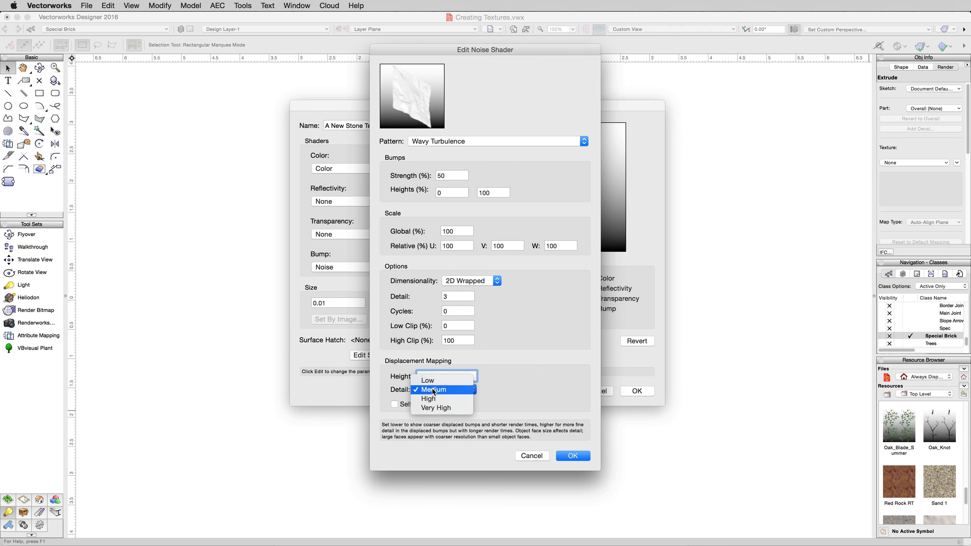
{"action": "left_click", "coordinate": [435, 398]}
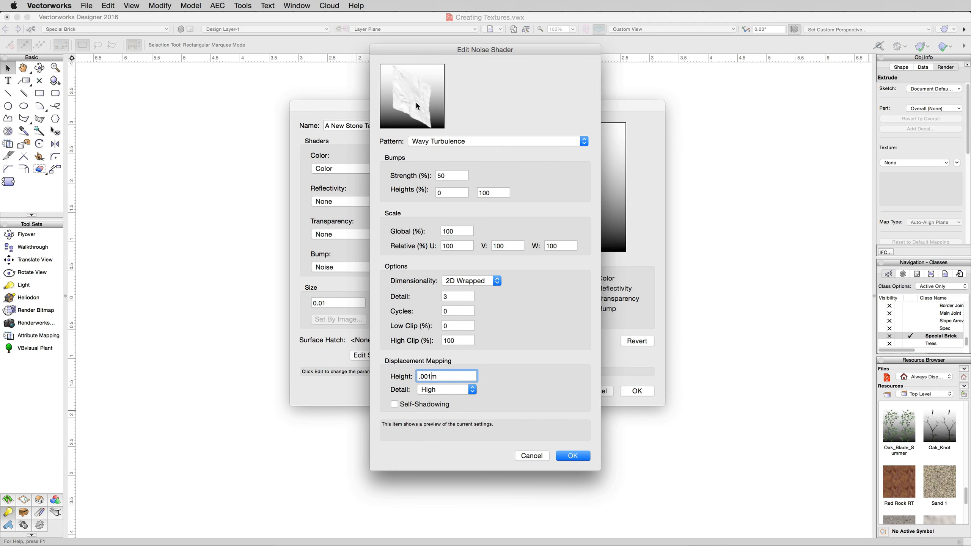
{"action": "left_click", "coordinate": [431, 406]}
{"action": "left_click", "coordinate": [572, 456]}
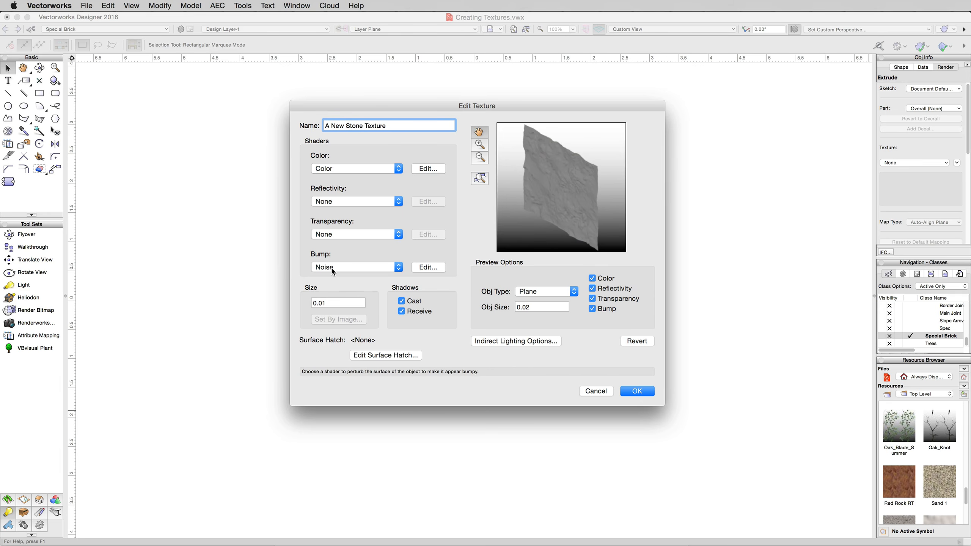
{"action": "left_click", "coordinate": [637, 391]}
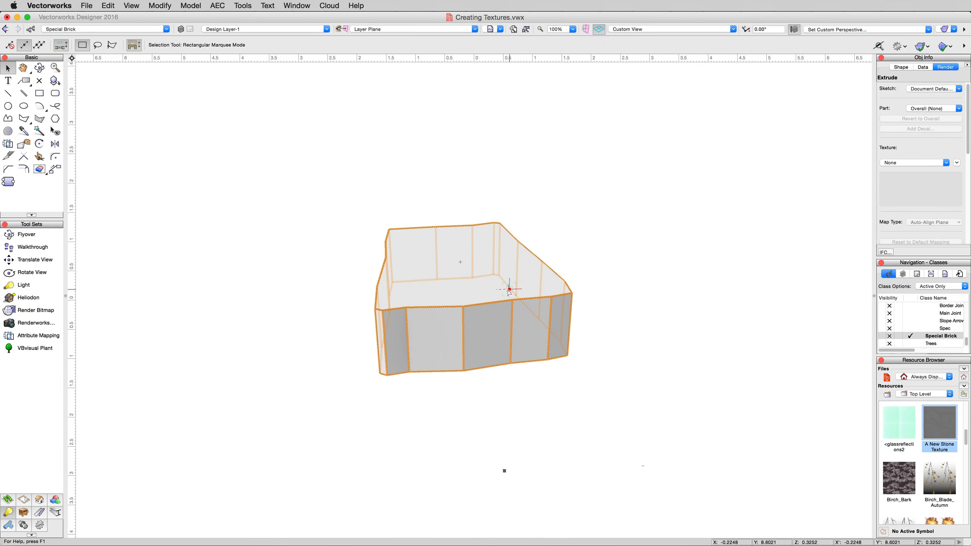
- Apply "A New Stone Texture" to the selected brick and deselect it
{"action": "left_click", "coordinate": [892, 163]}
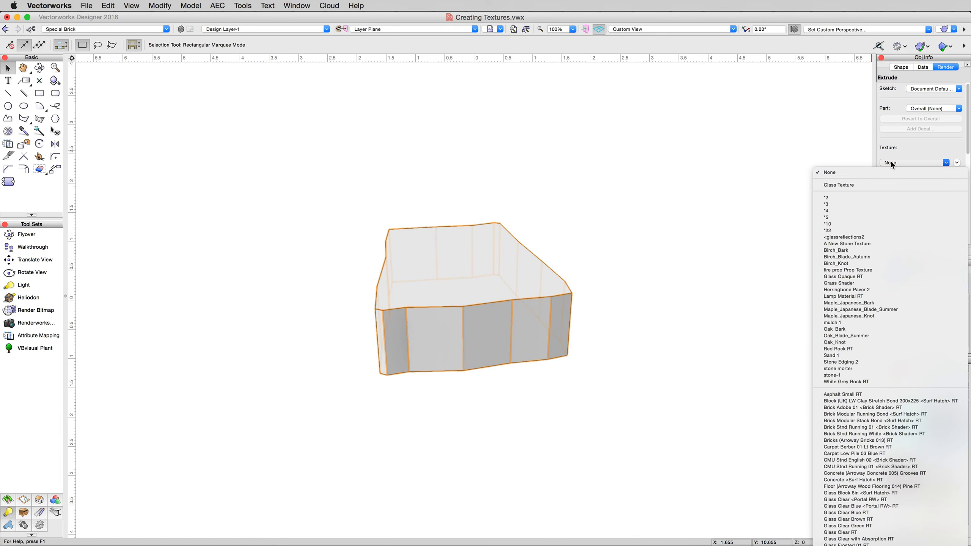
{"action": "left_click", "coordinate": [849, 243]}
{"action": "left_click", "coordinate": [642, 327]}
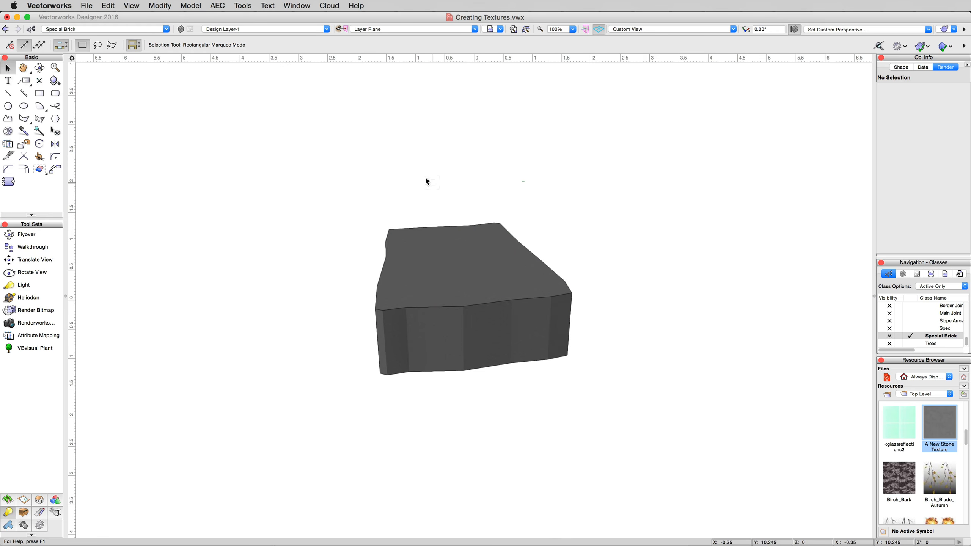
- Try rendering the brick in Final Quality Renderworks and stop the render partway
{"action": "mouse_move", "coordinate": [153, 66]}
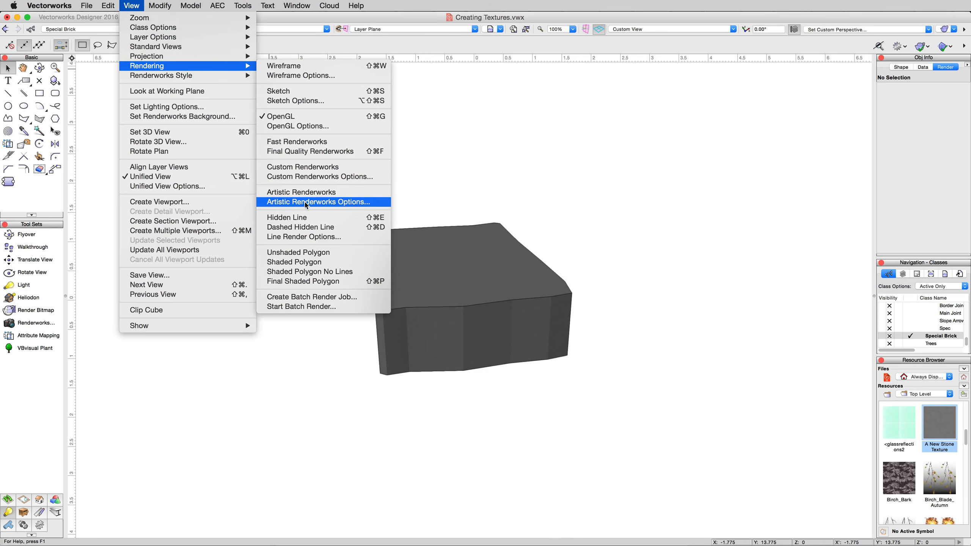
{"action": "left_click", "coordinate": [307, 151]}
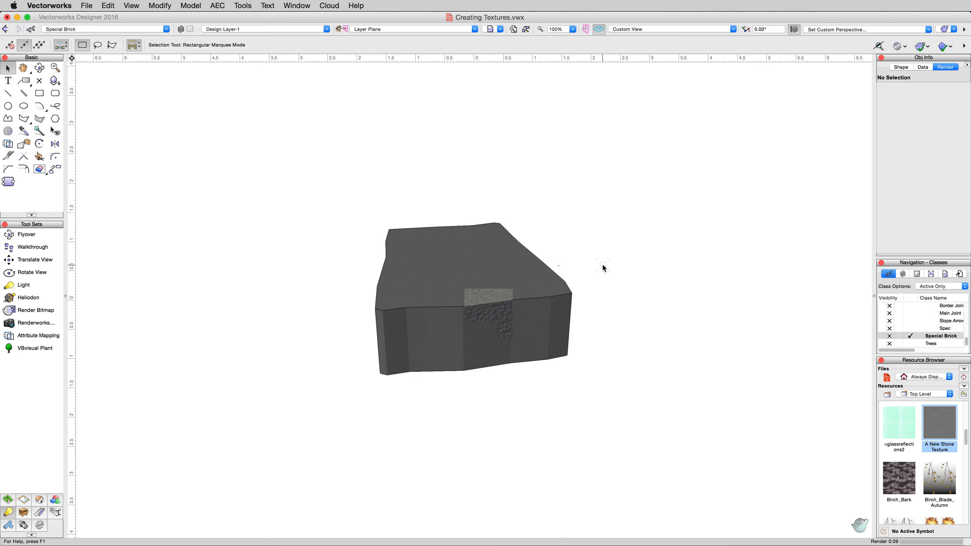
{"action": "key", "text": "Escape"}
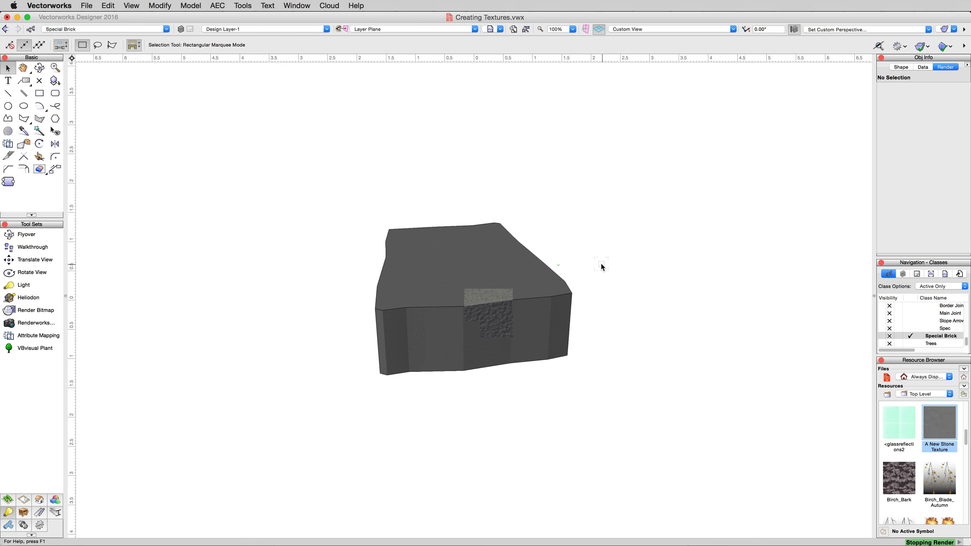
- Render the brick in Custom Renderworks with Displacement Mapping enabled and its quality set to High
{"action": "left_click", "coordinate": [944, 30]}
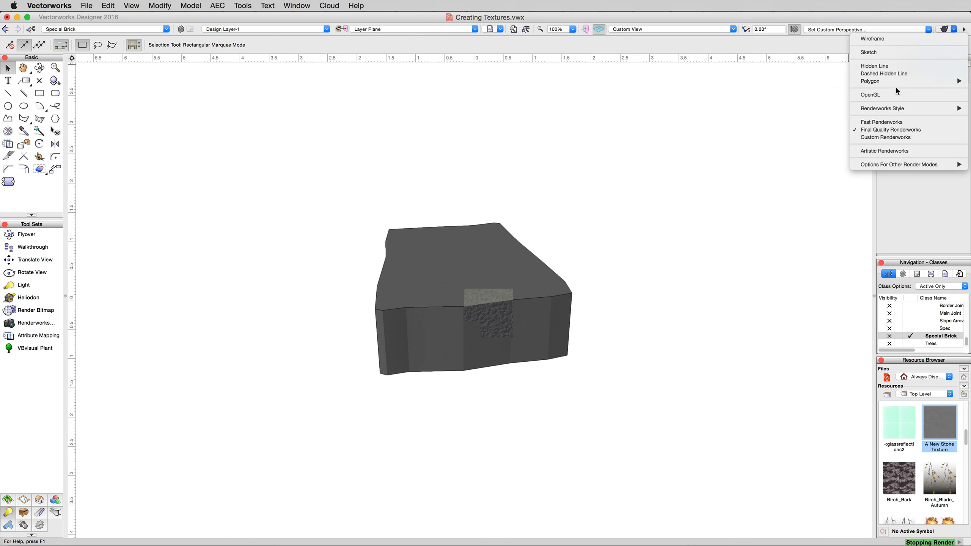
{"action": "left_click", "coordinate": [885, 138]}
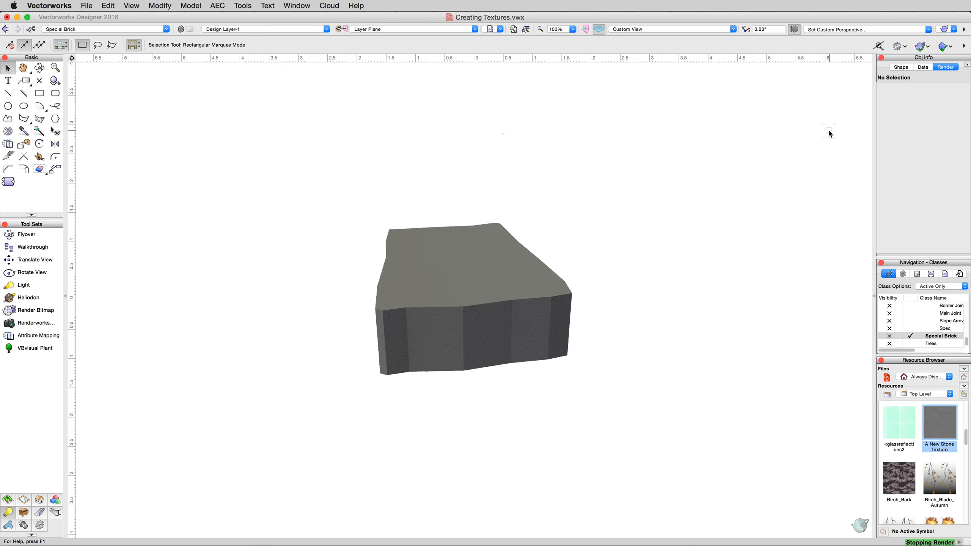
{"action": "left_click", "coordinate": [947, 30]}
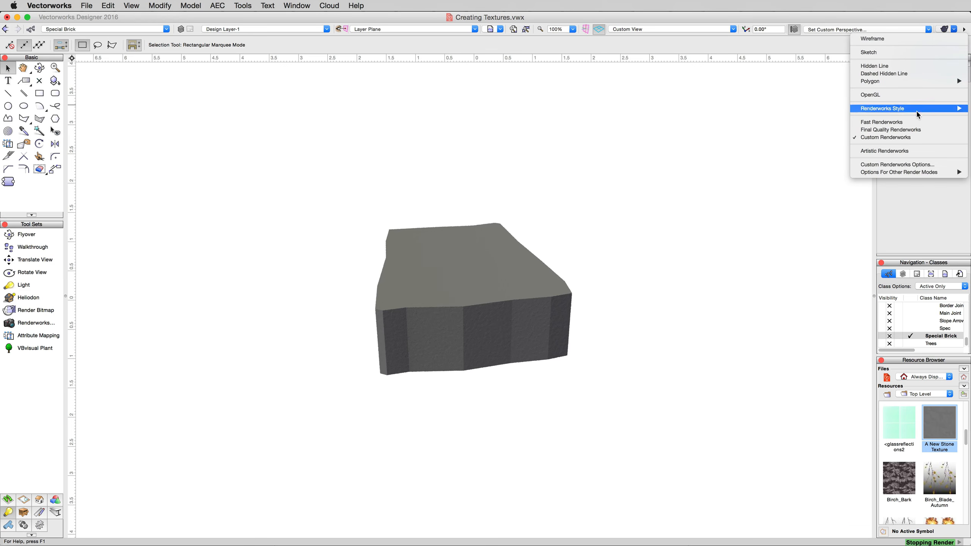
{"action": "left_click", "coordinate": [896, 165]}
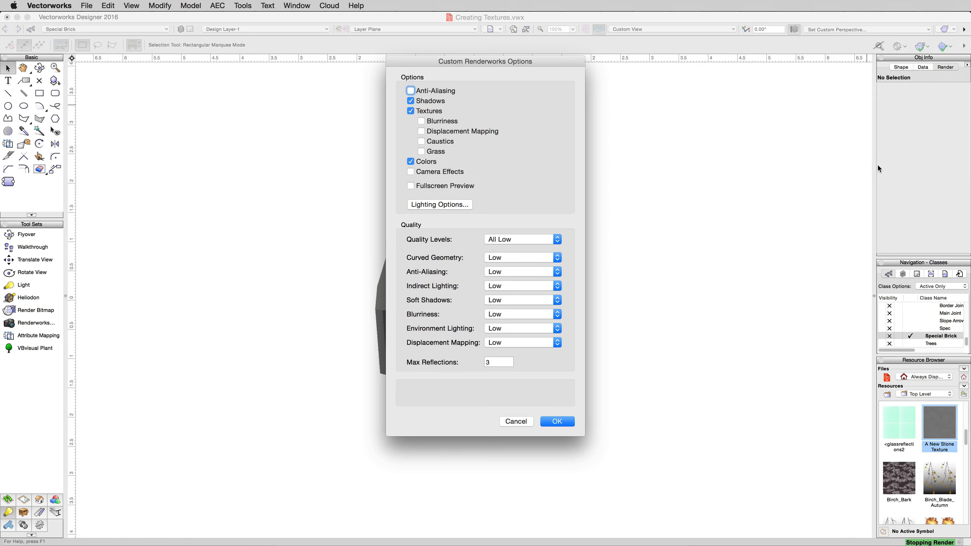
{"action": "left_click", "coordinate": [457, 136]}
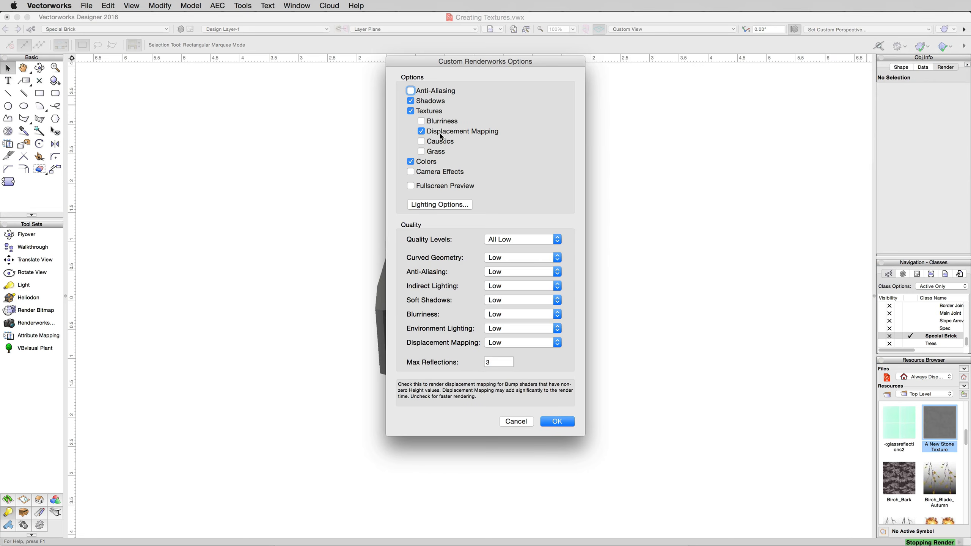
{"action": "left_click", "coordinate": [499, 343]}
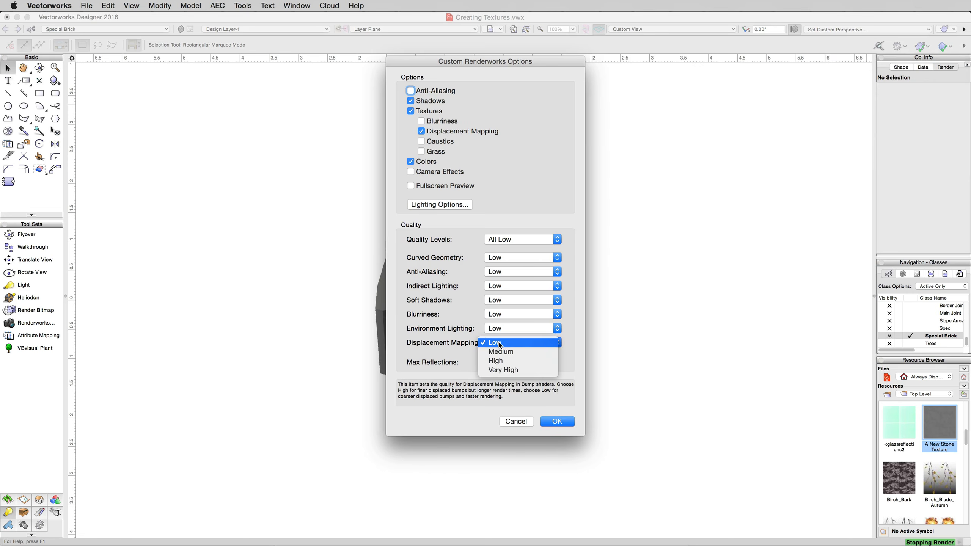
{"action": "left_click", "coordinate": [501, 360]}
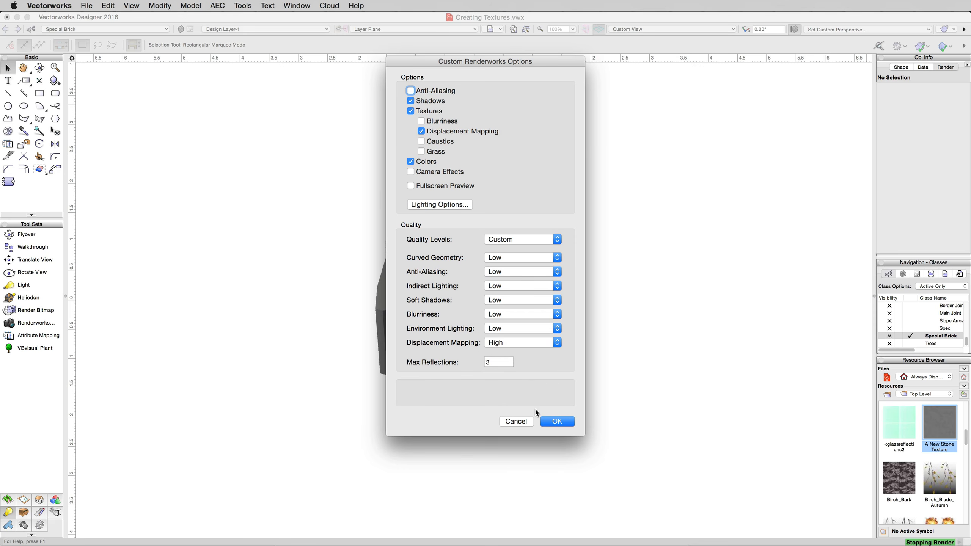
{"action": "left_click", "coordinate": [555, 420]}
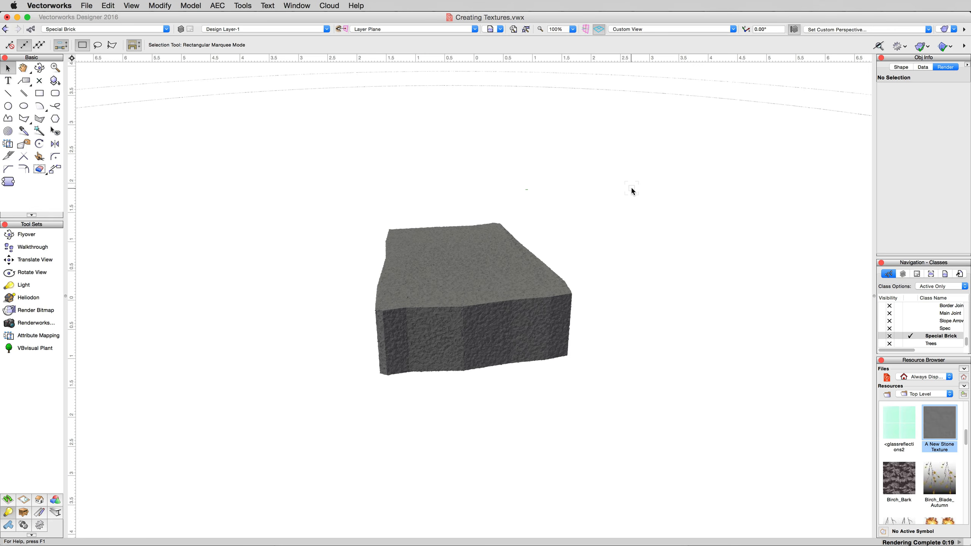
- Open "A New Stone Texture" for editing and rename it "A New Glass Texture"
{"action": "right_click", "coordinate": [940, 427]}
{"action": "left_click", "coordinate": [822, 490]}
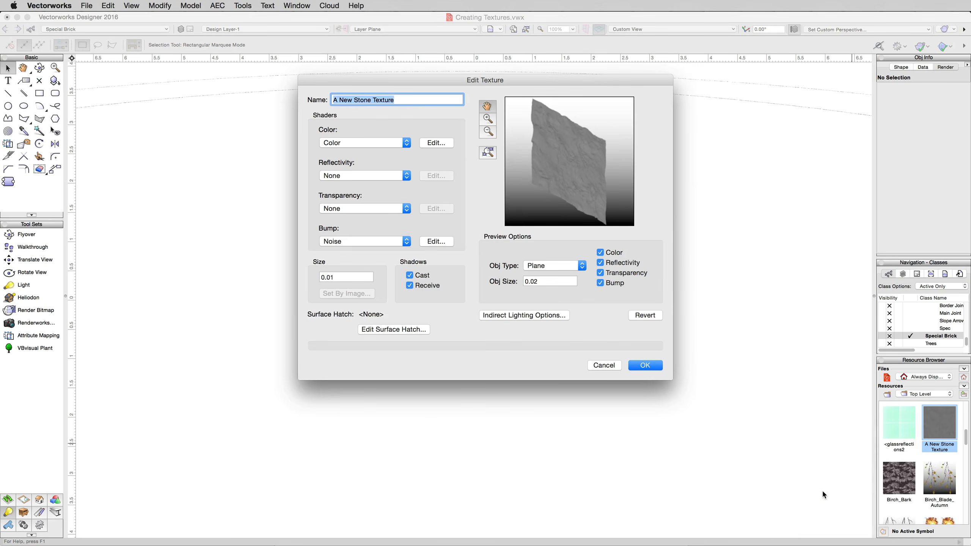
{"action": "double_click", "coordinate": [361, 101]}
{"action": "type", "text": "Glass"}
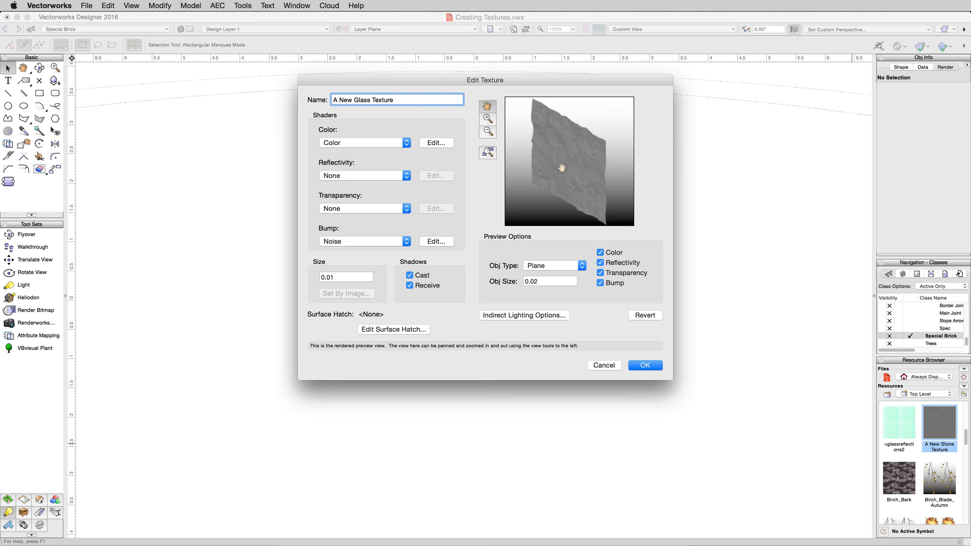
- Change the glass texture's color shader to a pale blue from the Standard Vectorworks Colors
{"action": "left_click", "coordinate": [365, 143]}
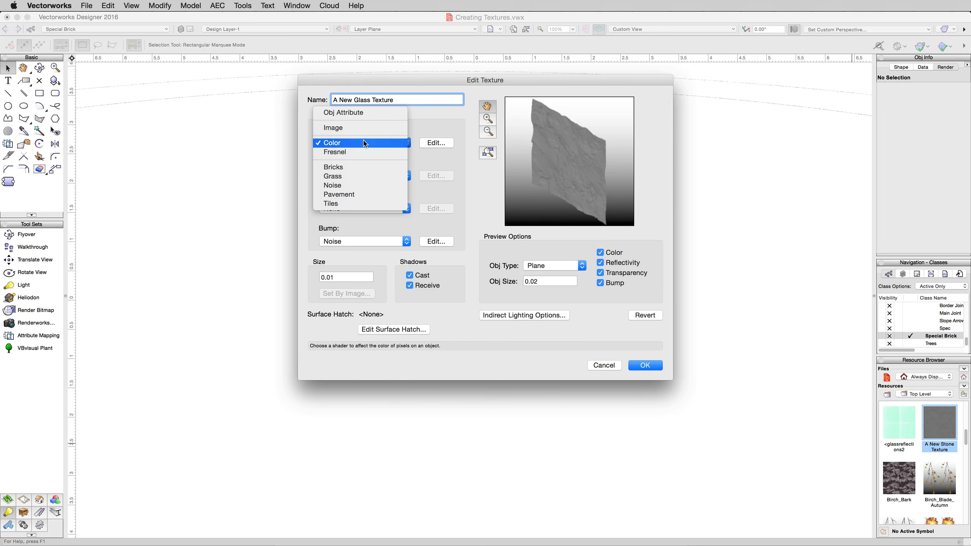
{"action": "left_click", "coordinate": [443, 142]}
{"action": "left_click", "coordinate": [443, 144]}
{"action": "left_click", "coordinate": [514, 149]}
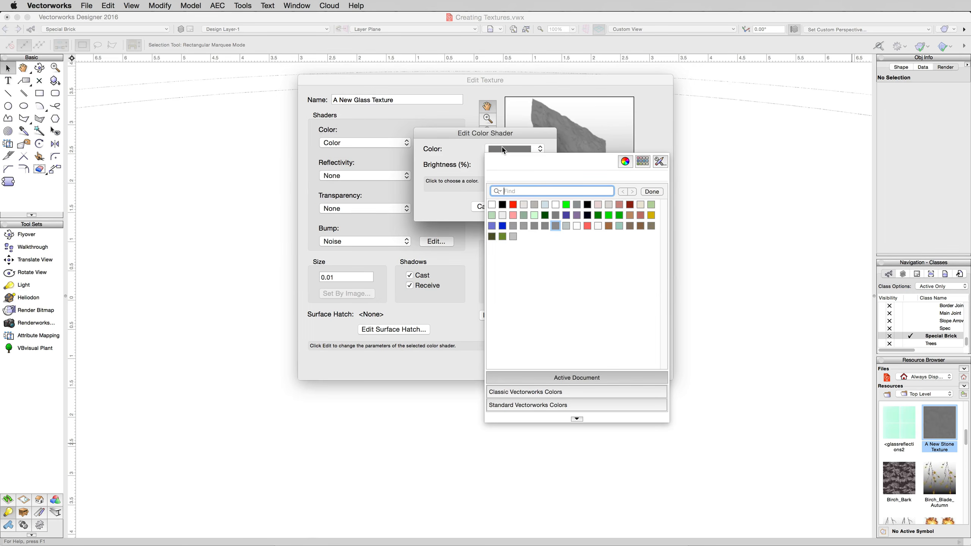
{"action": "left_click", "coordinate": [509, 393]}
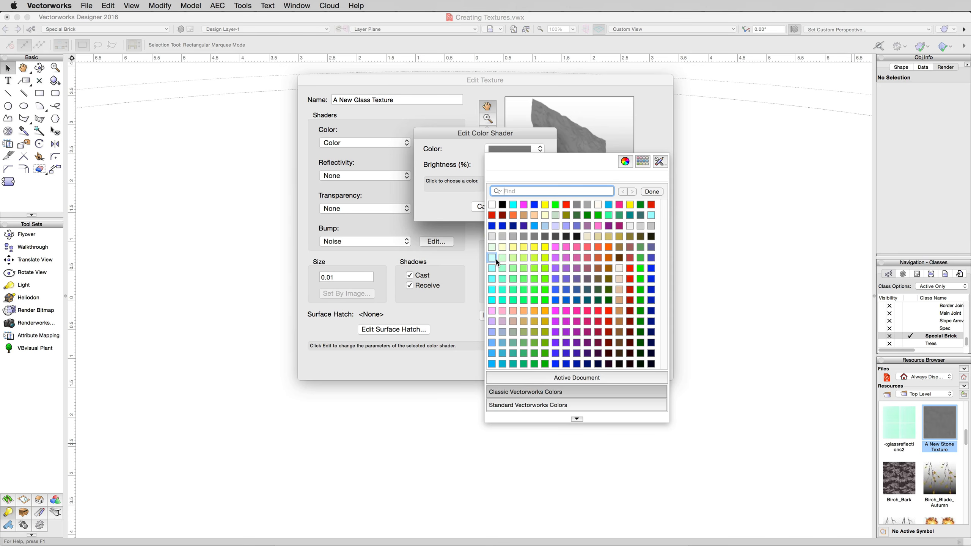
{"action": "left_click", "coordinate": [554, 225]}
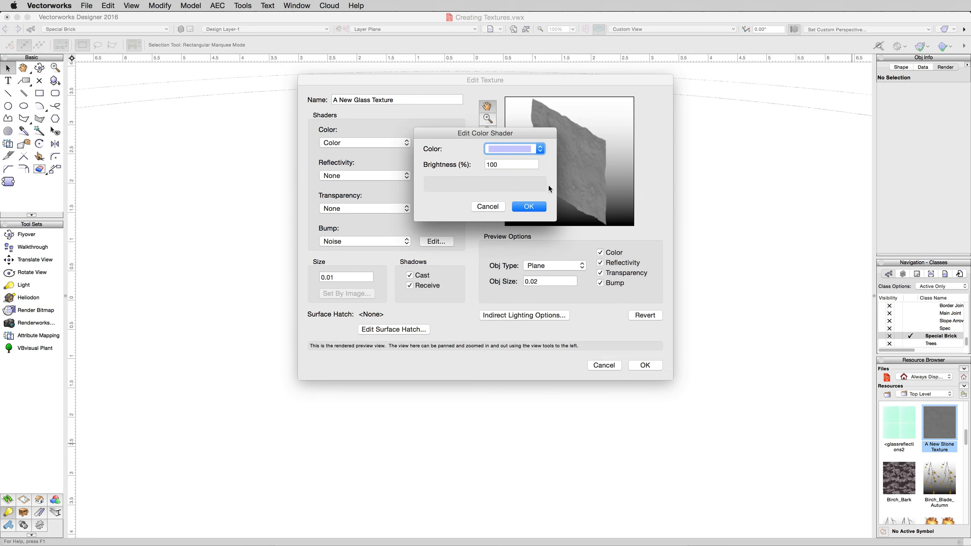
{"action": "left_click", "coordinate": [520, 150]}
{"action": "left_click", "coordinate": [651, 215]}
{"action": "left_click", "coordinate": [533, 153]}
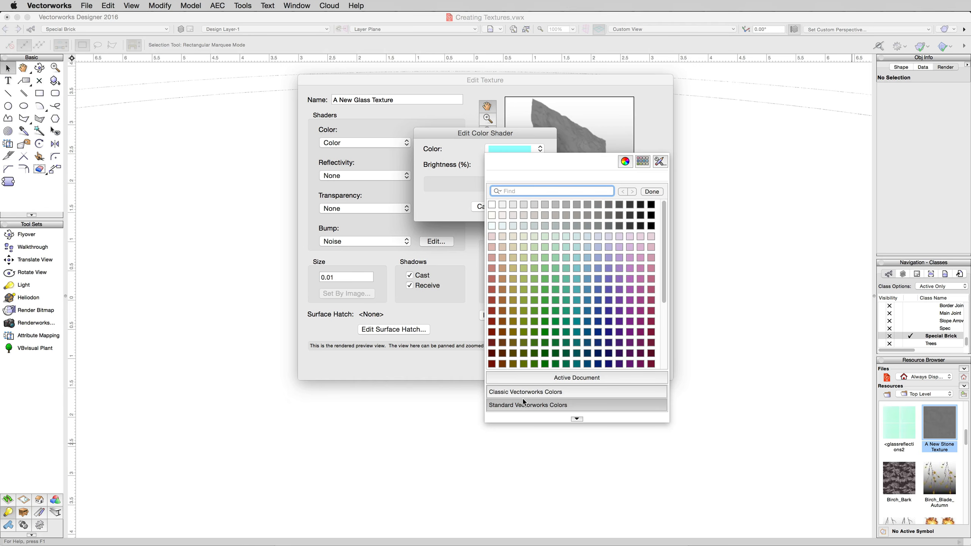
{"action": "left_click", "coordinate": [587, 237]}
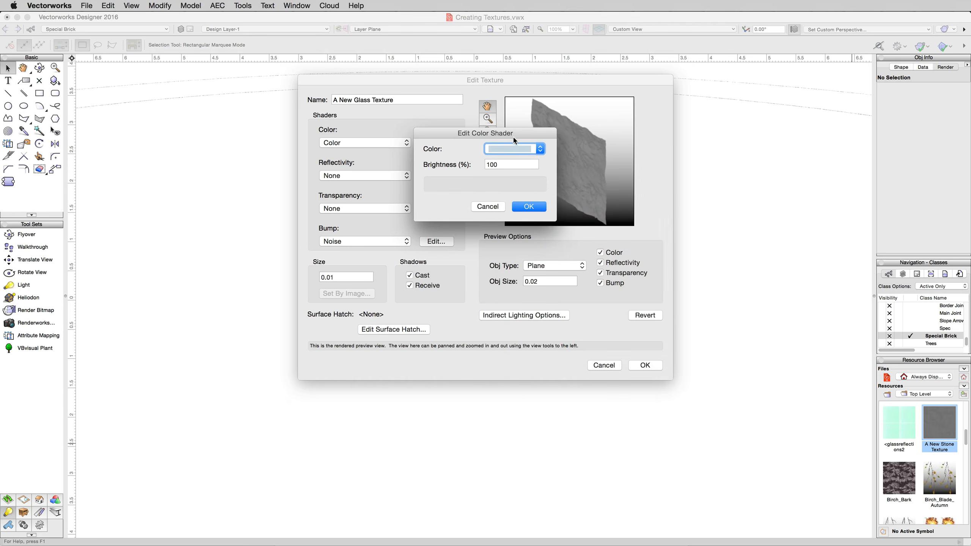
{"action": "left_click", "coordinate": [527, 207]}
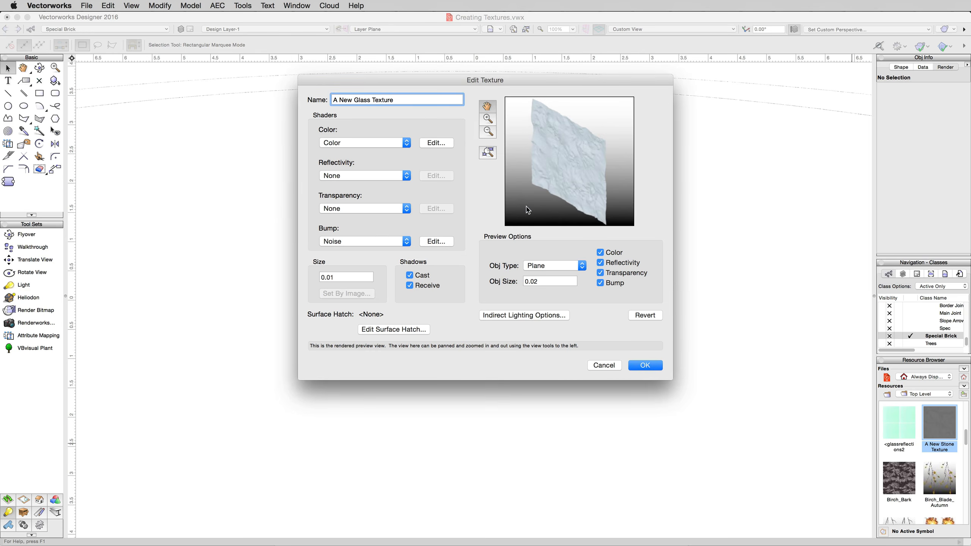
- Set the glass texture's bump shader to None and its reflectivity shader to Glass
{"action": "left_click", "coordinate": [367, 245]}
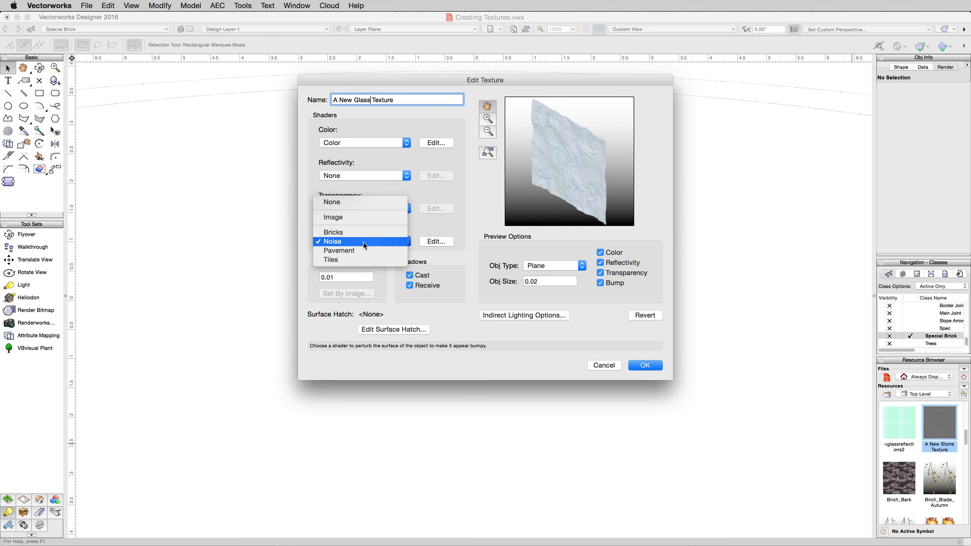
{"action": "left_click", "coordinate": [362, 200]}
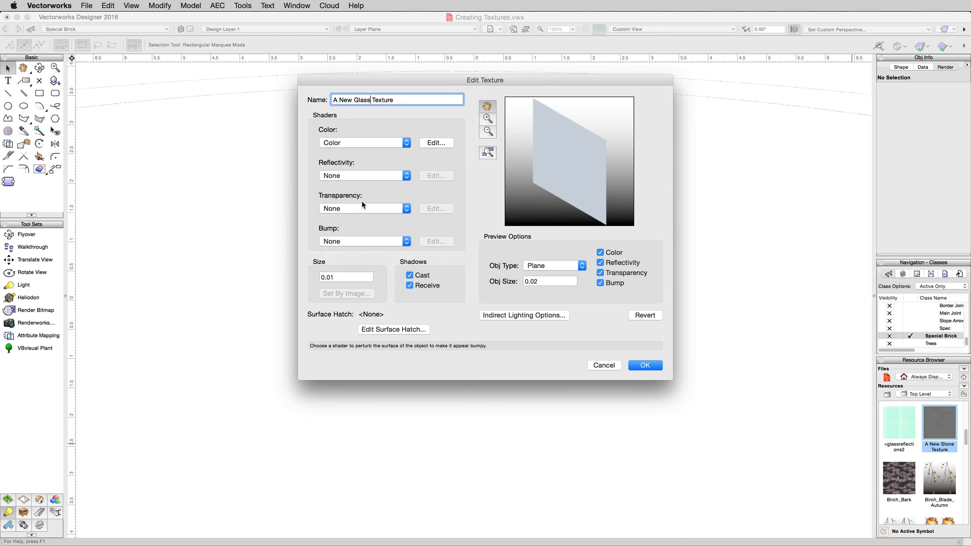
{"action": "left_click", "coordinate": [357, 177]}
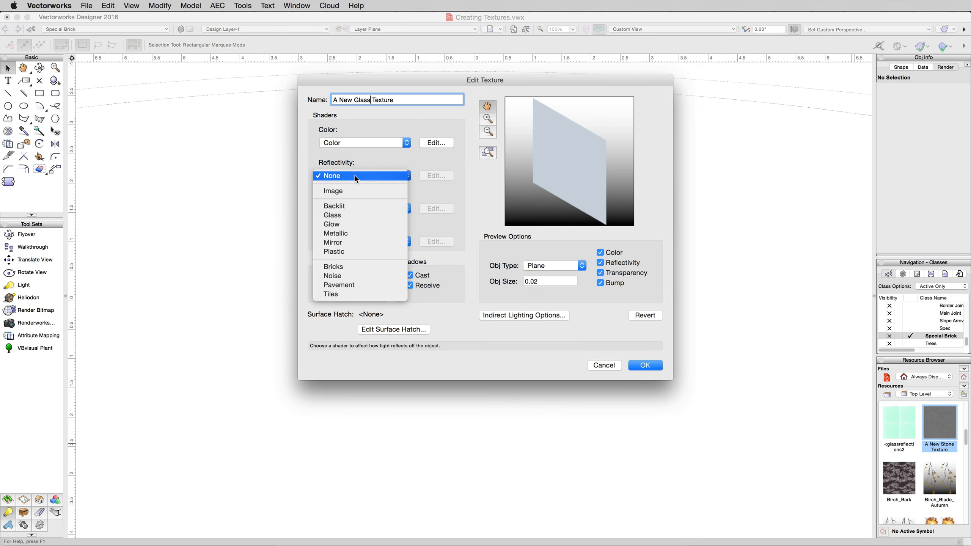
{"action": "left_click", "coordinate": [358, 215]}
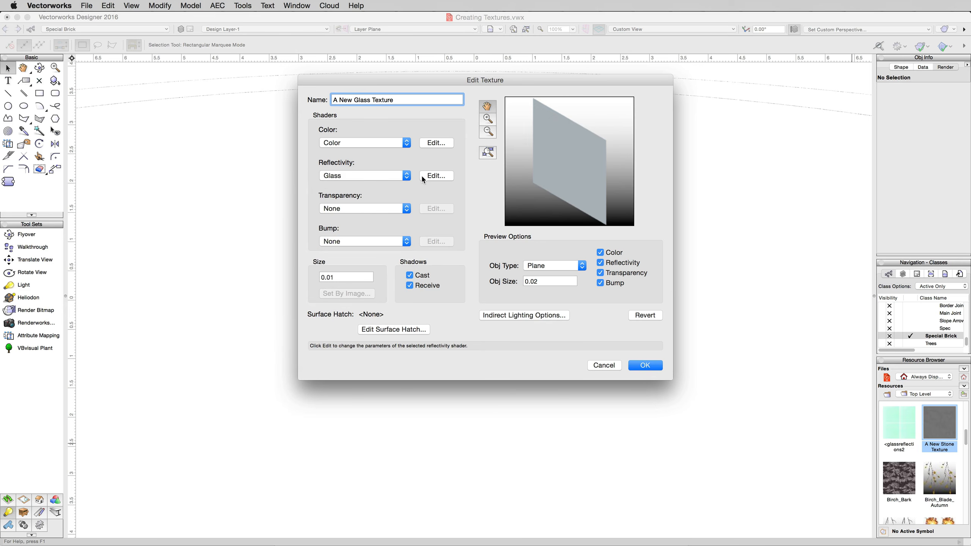
- Set the glass texture's transparency shader to Glass, and review the Glass reflectivity shader's alternatives and settings
{"action": "left_click", "coordinate": [382, 210]}
{"action": "left_click", "coordinate": [356, 257]}
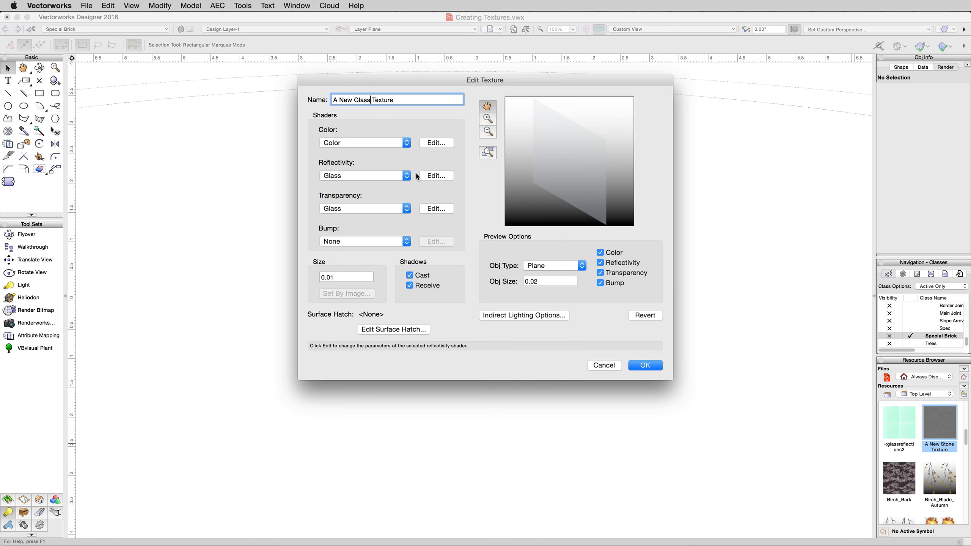
{"action": "left_click", "coordinate": [352, 174]}
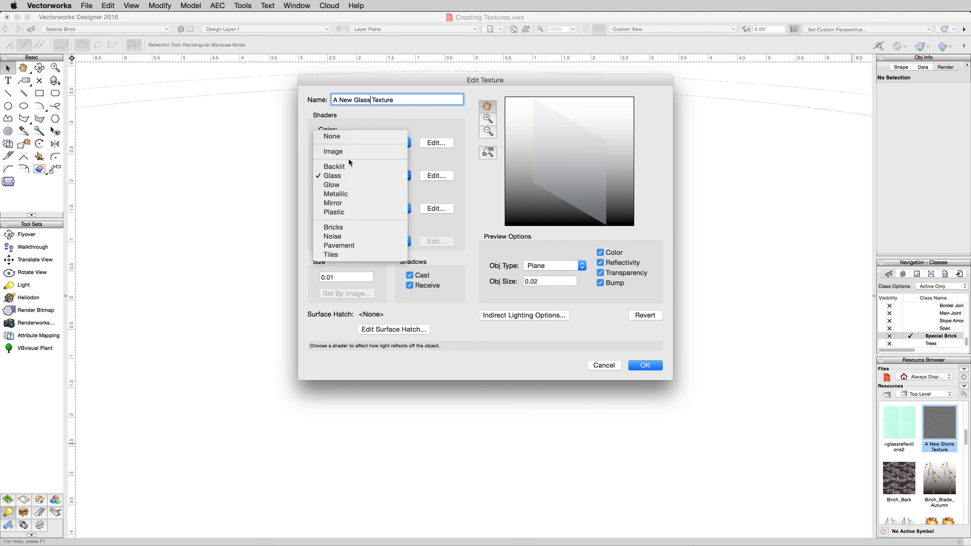
{"action": "left_click", "coordinate": [307, 173]}
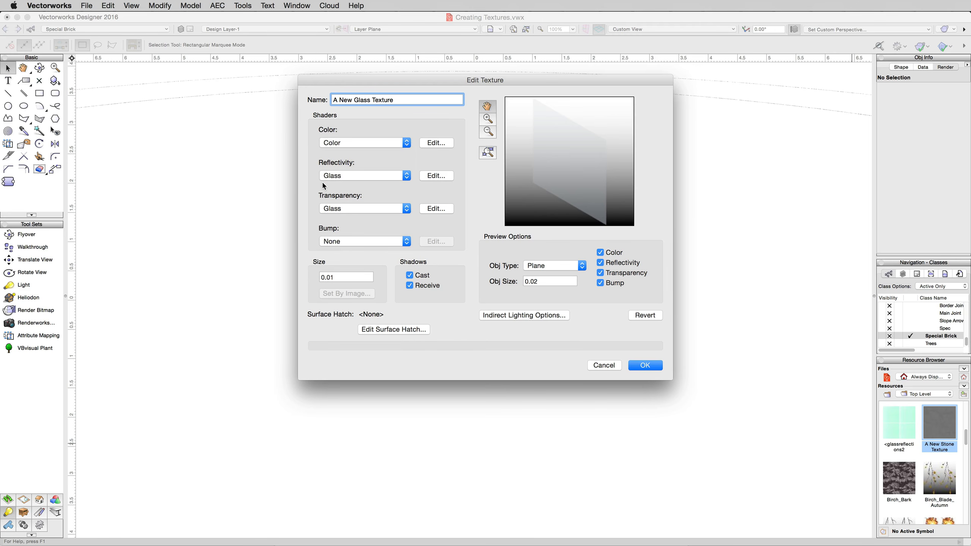
{"action": "left_click", "coordinate": [367, 177]}
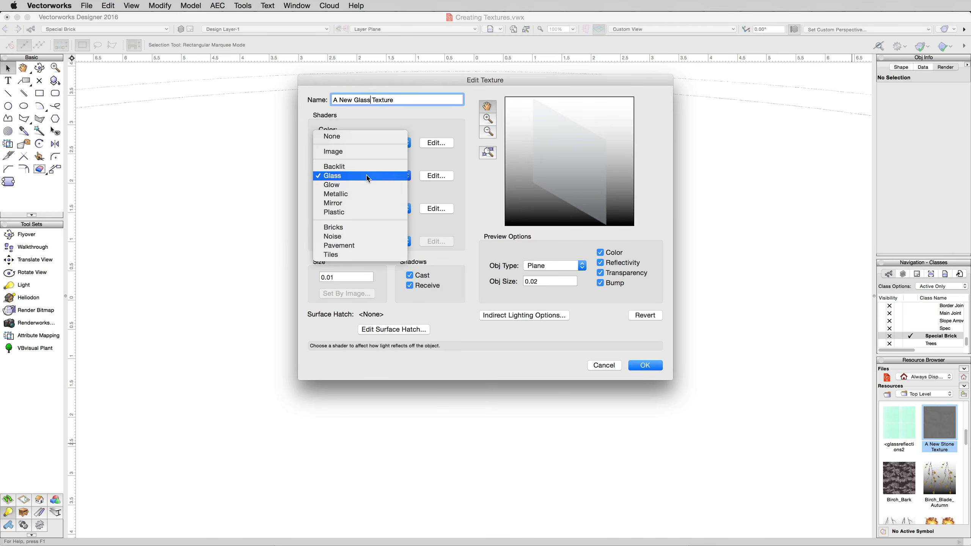
{"action": "left_click", "coordinate": [367, 177]}
{"action": "left_click", "coordinate": [440, 174]}
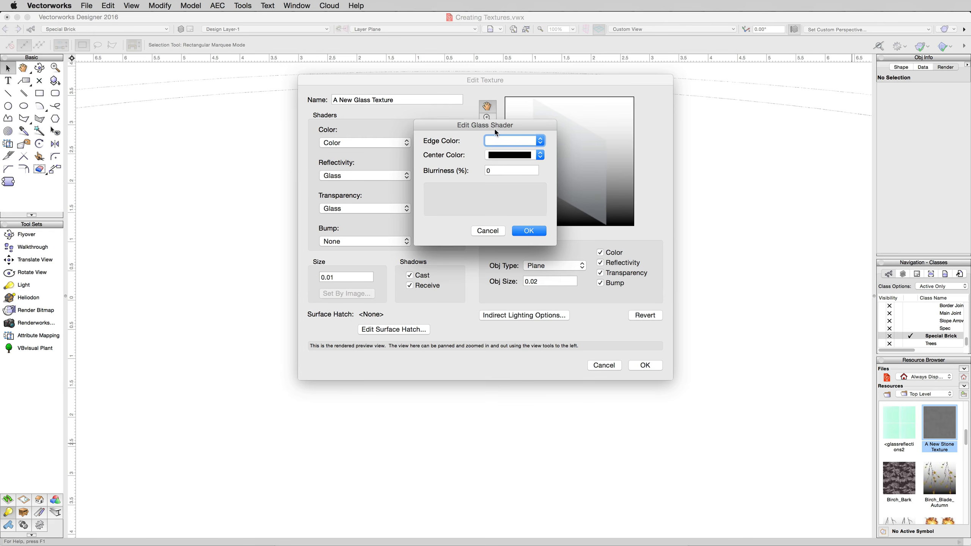
{"action": "left_click", "coordinate": [529, 230]}
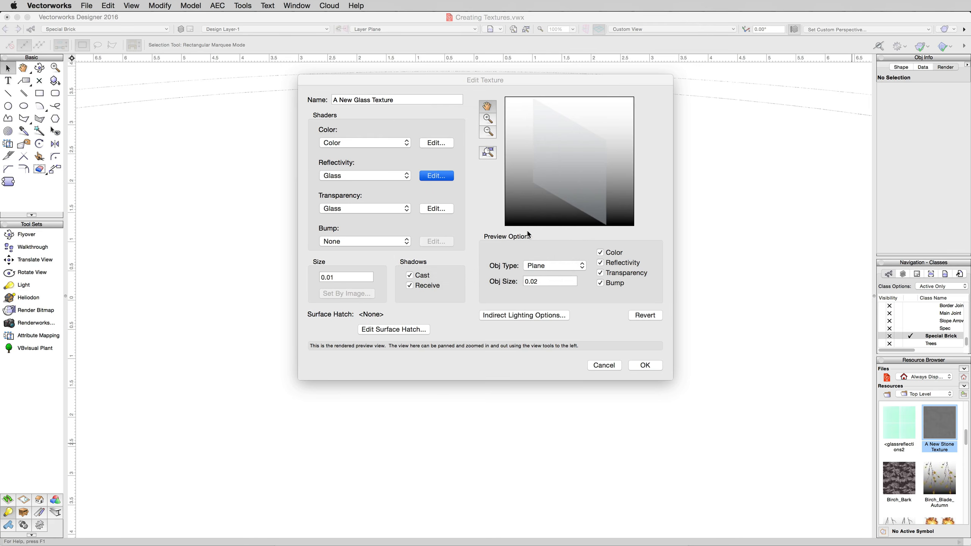
- Set the Glass transparency shader's index of refraction to 1.5 and save the glass texture
{"action": "left_click", "coordinate": [437, 208]}
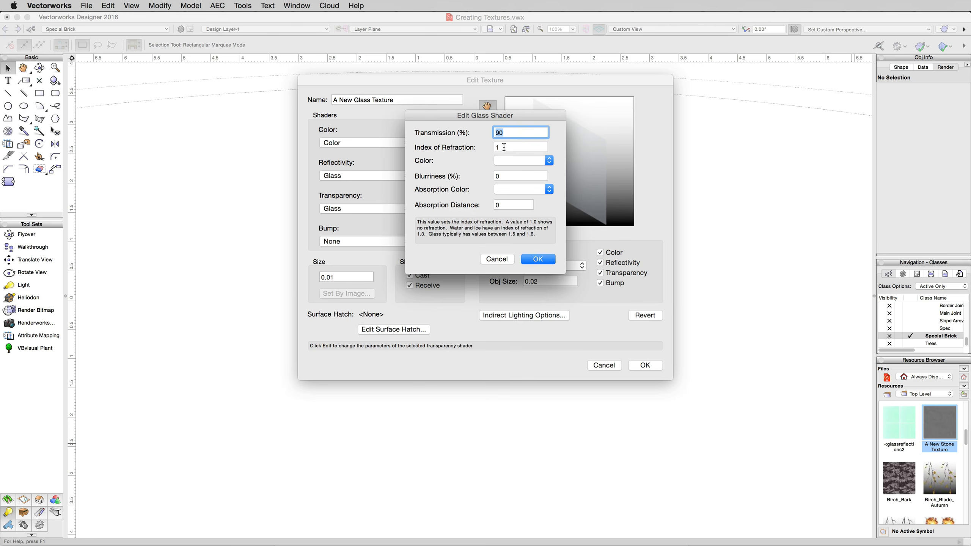
{"action": "left_click", "coordinate": [516, 146]}
{"action": "type", "text": ".5"}
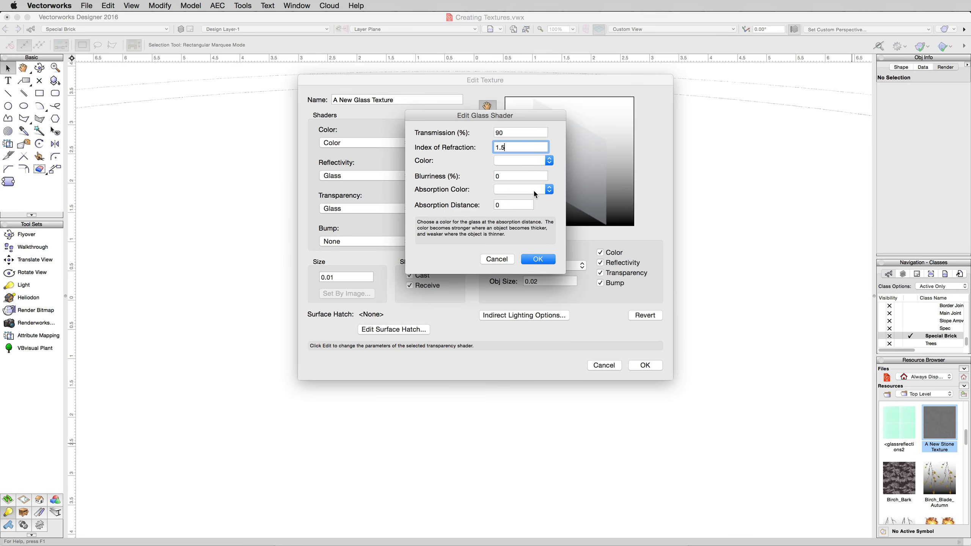
{"action": "left_click", "coordinate": [538, 259]}
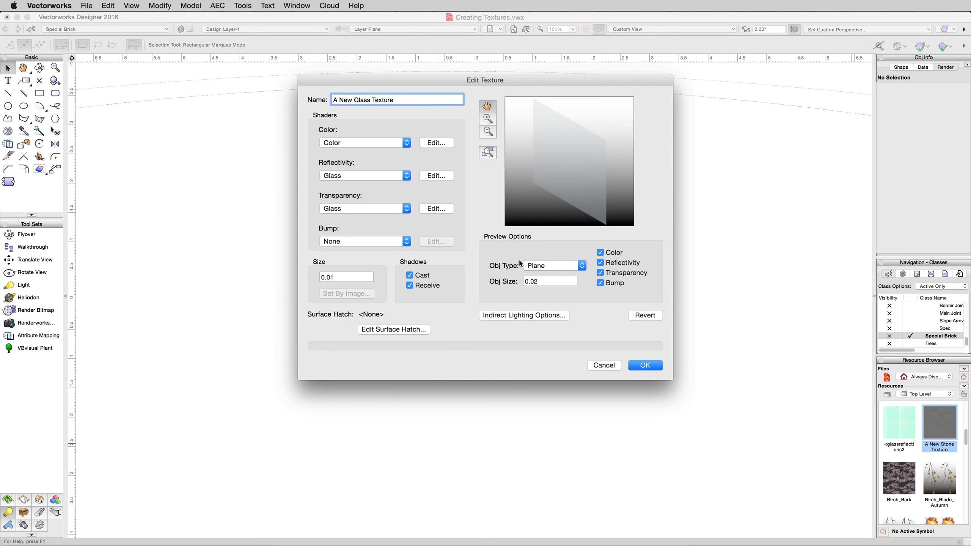
{"action": "left_click", "coordinate": [641, 365]}
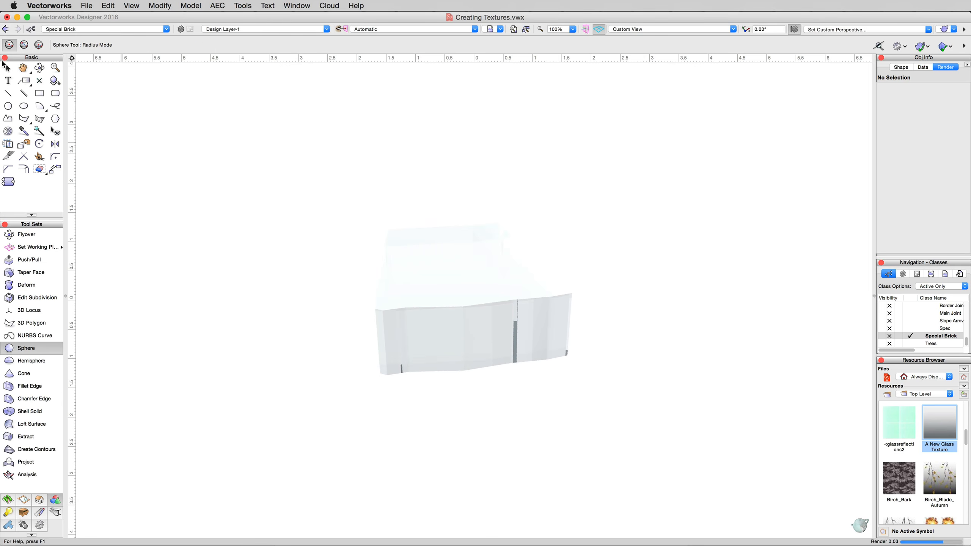
- Select the rendered brick to inspect its applied texture, and clear the selection
{"action": "left_click", "coordinate": [7, 66]}
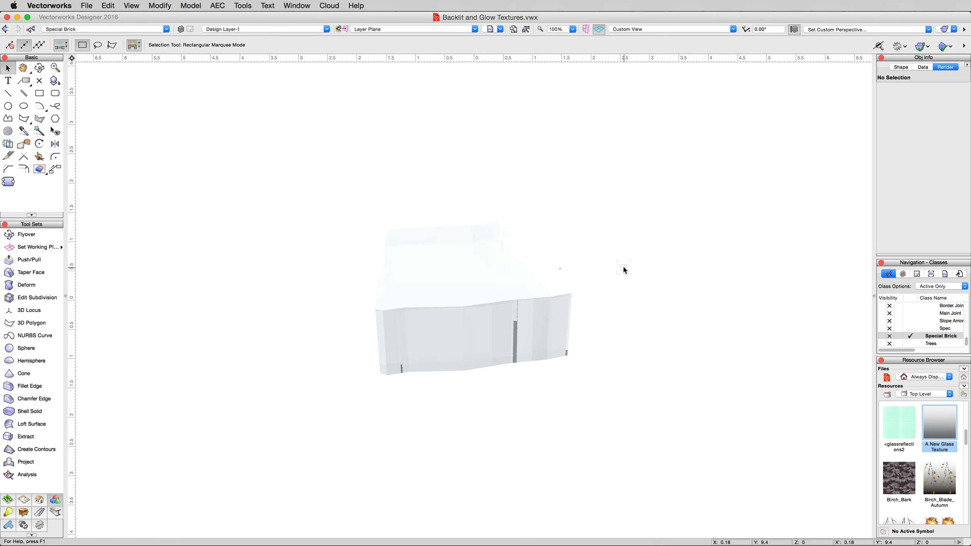
{"action": "left_click", "coordinate": [546, 275]}
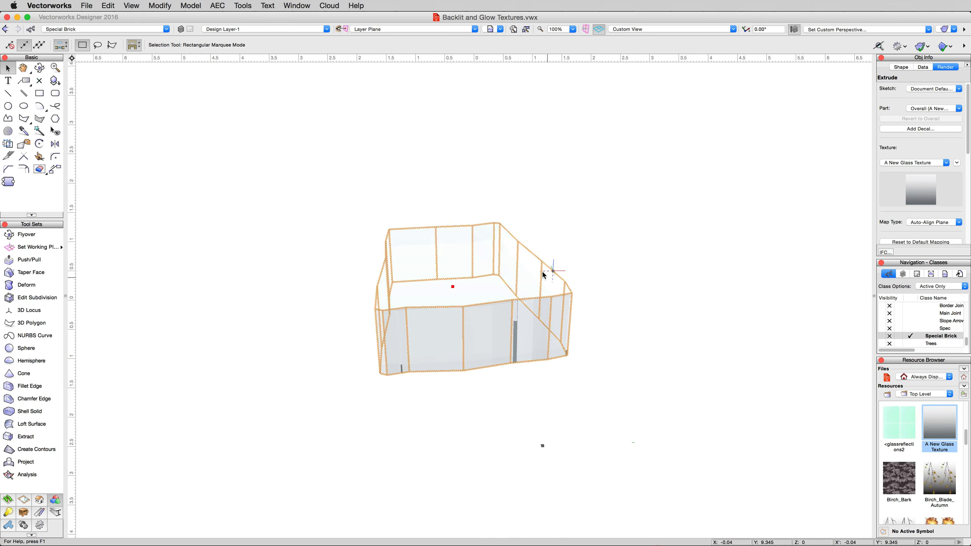
{"action": "left_click", "coordinate": [584, 269]}
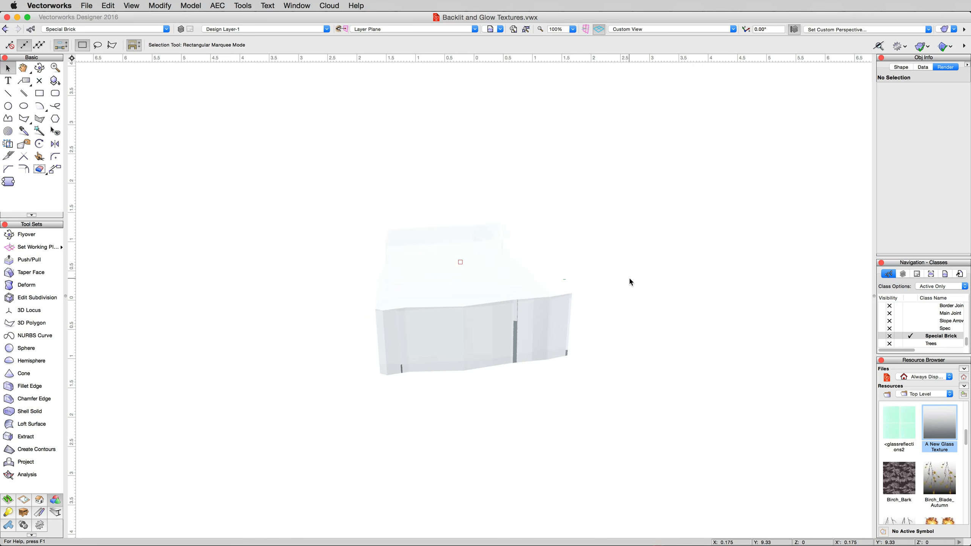
- Open "A New Glass Texture" for editing and rename it "A New Brick Texture"
{"action": "right_click", "coordinate": [938, 423]}
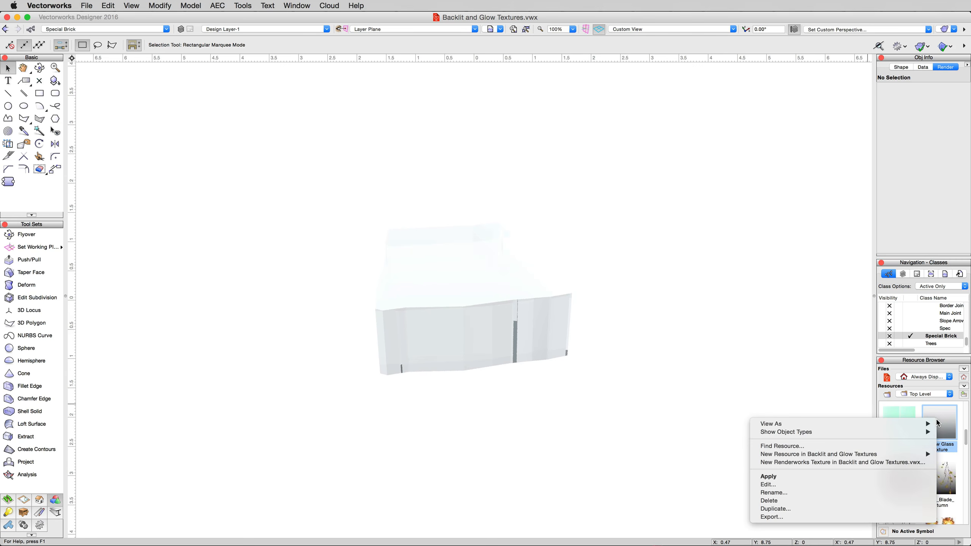
{"action": "left_click", "coordinate": [781, 485]}
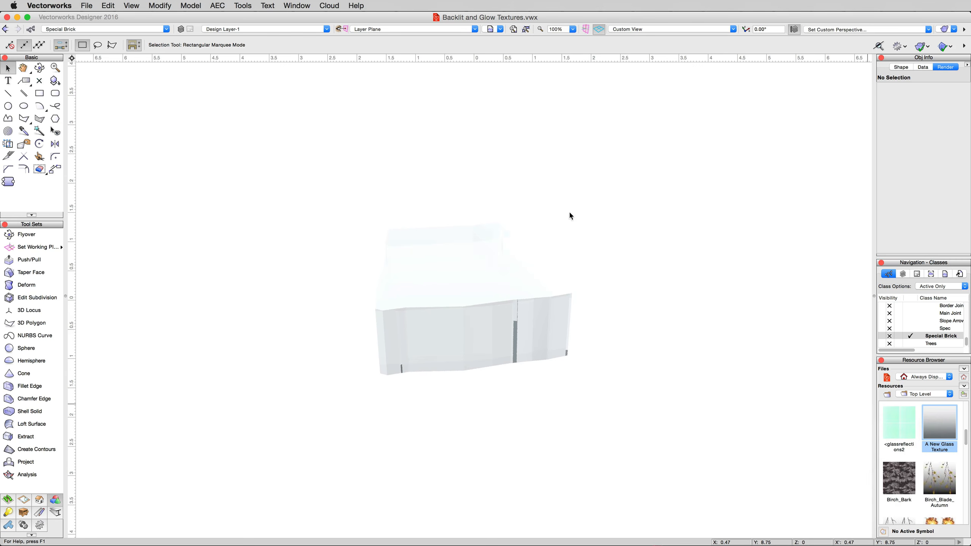
{"action": "double_click", "coordinate": [366, 99]}
{"action": "type", "text": "Brick Texture"}
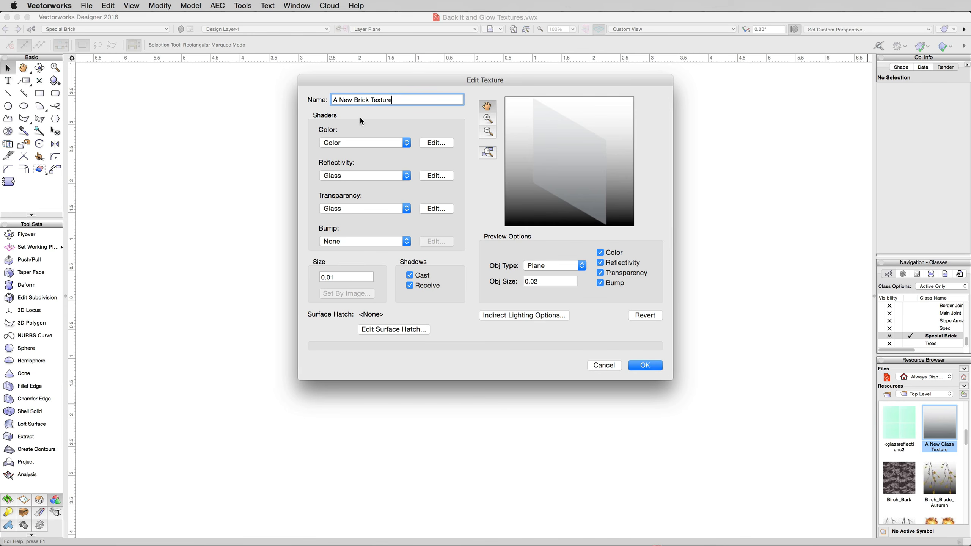
- Set the brick texture's color shader to Image, reusing the Brick Wall Color image with the default tiling and no filter
{"action": "left_click", "coordinate": [340, 143]}
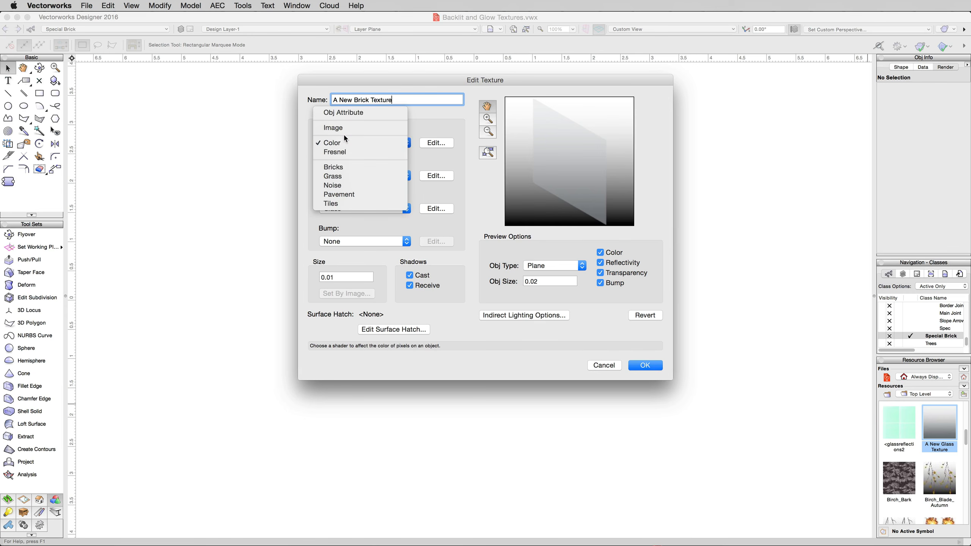
{"action": "left_click", "coordinate": [339, 127]}
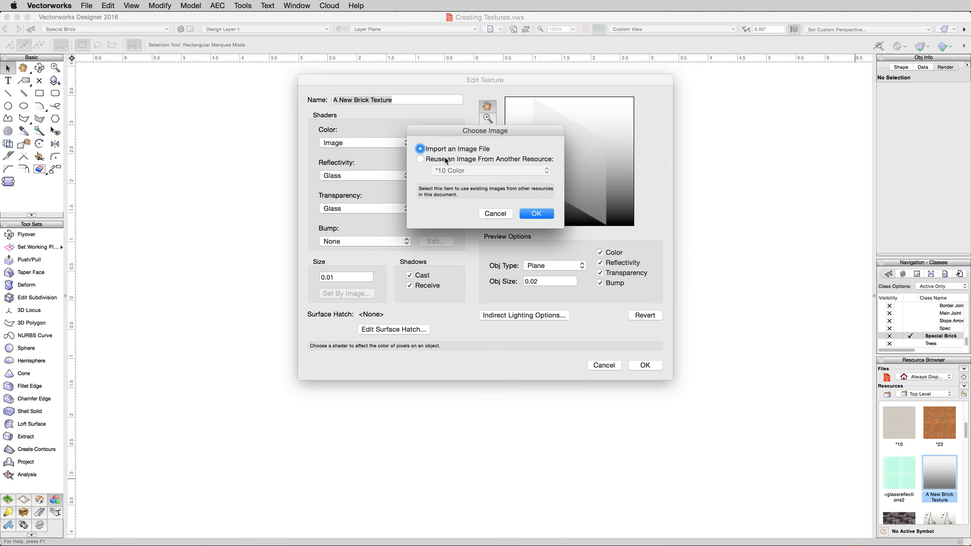
{"action": "left_click", "coordinate": [448, 160]}
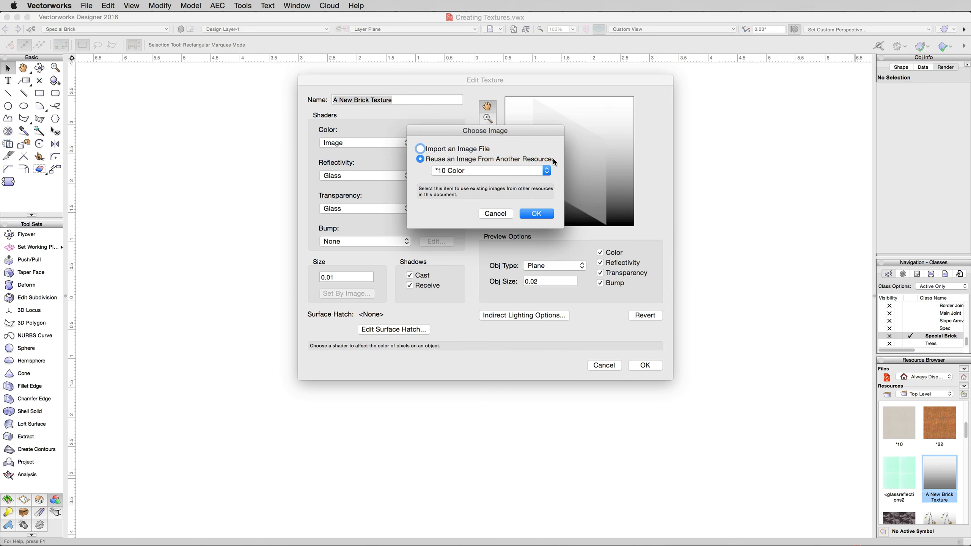
{"action": "left_click", "coordinate": [505, 171]}
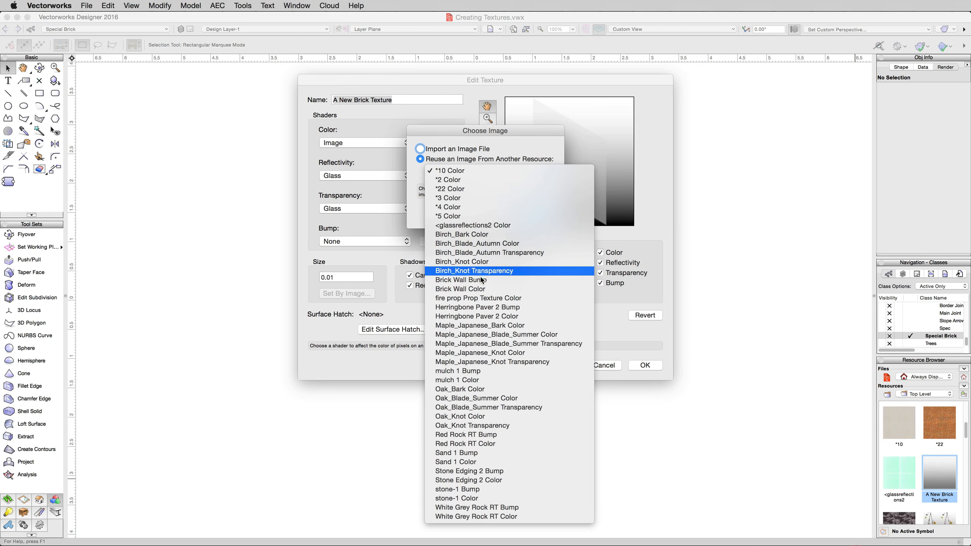
{"action": "left_click", "coordinate": [483, 289]}
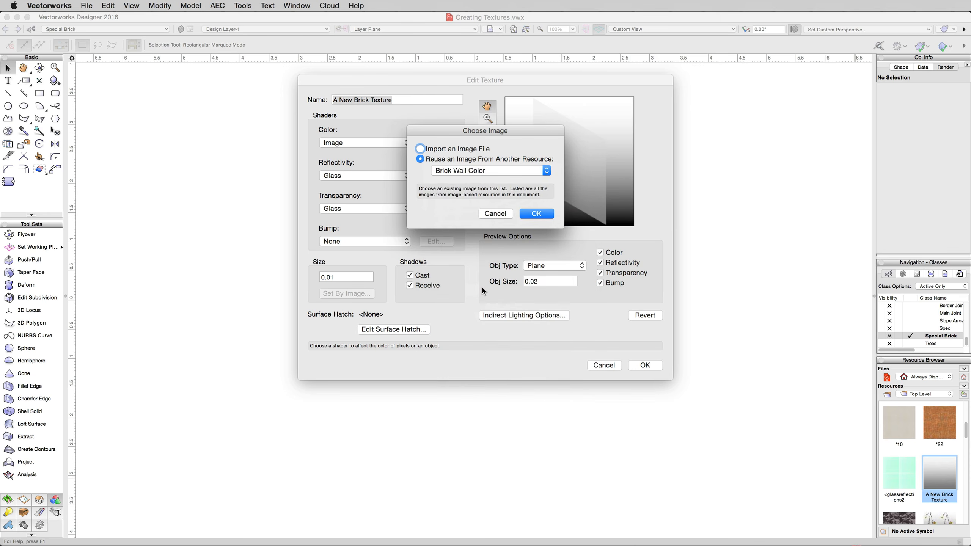
{"action": "left_click", "coordinate": [525, 213]}
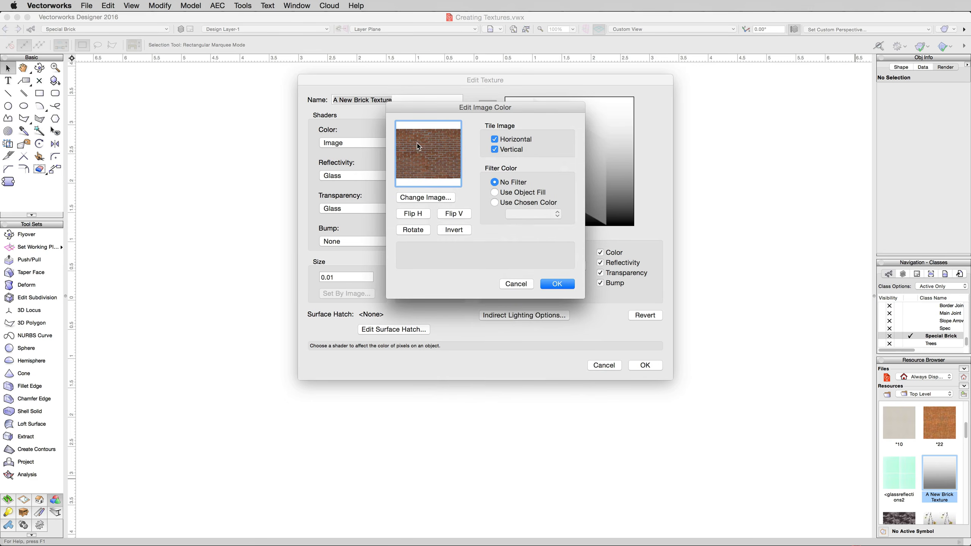
{"action": "left_click", "coordinate": [562, 284]}
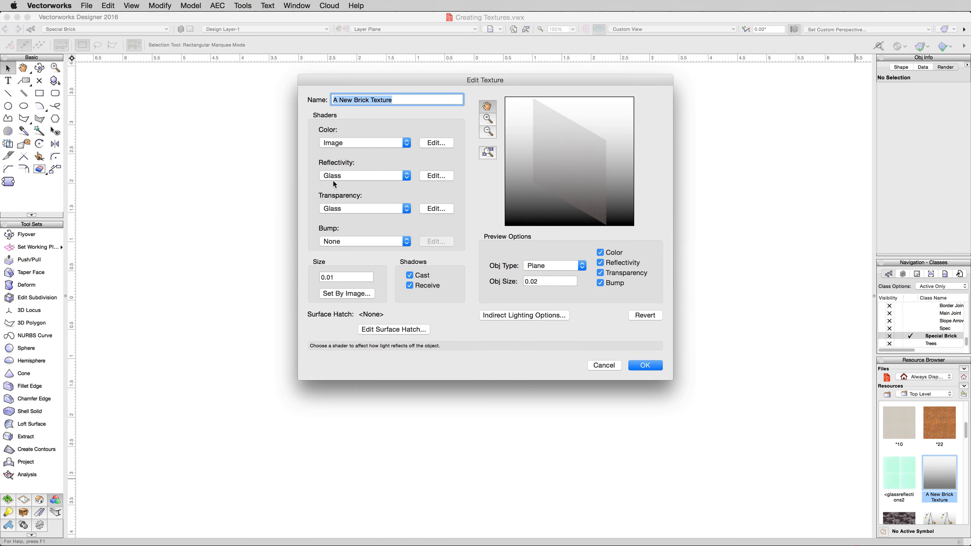
- Set the brick texture's reflectivity and transparency shaders to None
{"action": "left_click", "coordinate": [389, 175]}
{"action": "left_click", "coordinate": [351, 141]}
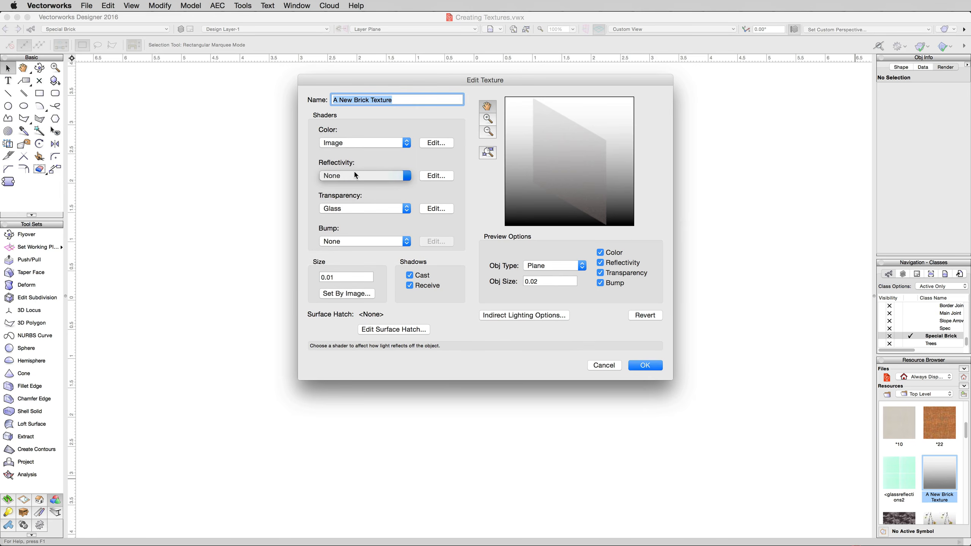
{"action": "left_click", "coordinate": [348, 208]}
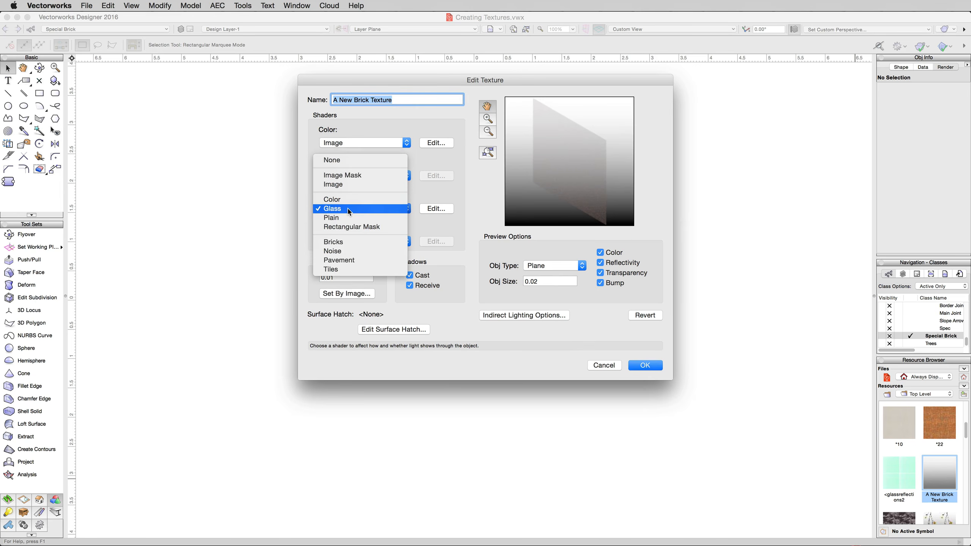
{"action": "left_click", "coordinate": [343, 162]}
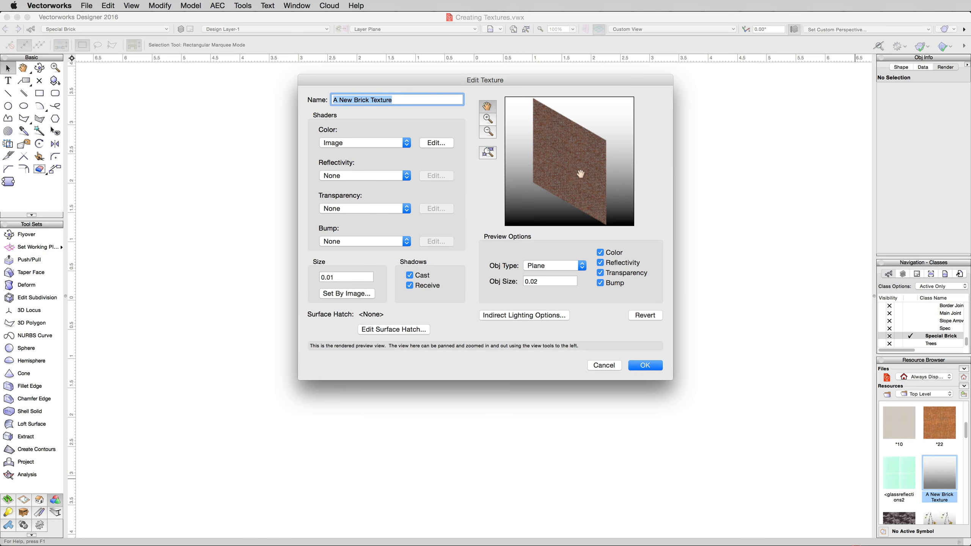
- Set the brick texture's bump shader to Image, reusing the Brick Wall Bump image
{"action": "left_click", "coordinate": [343, 242]}
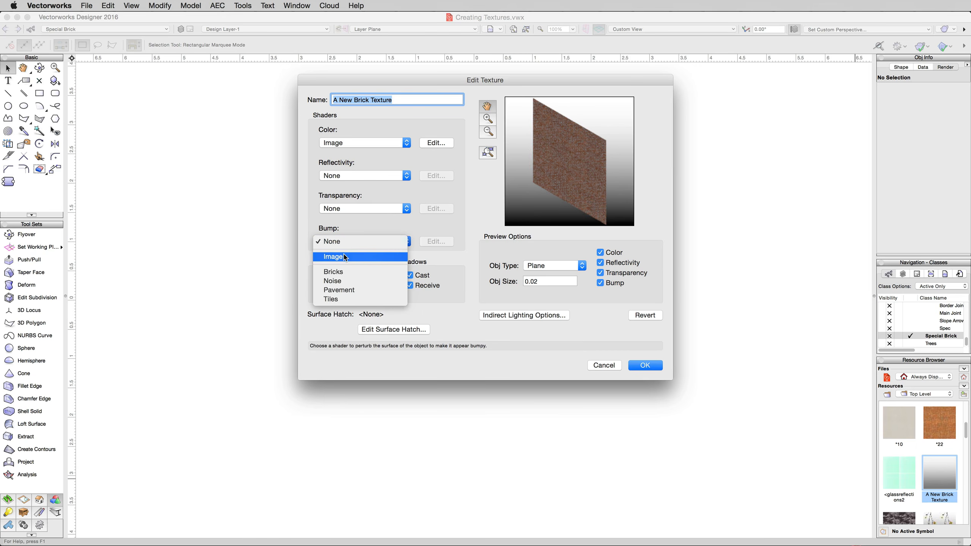
{"action": "left_click", "coordinate": [340, 255]}
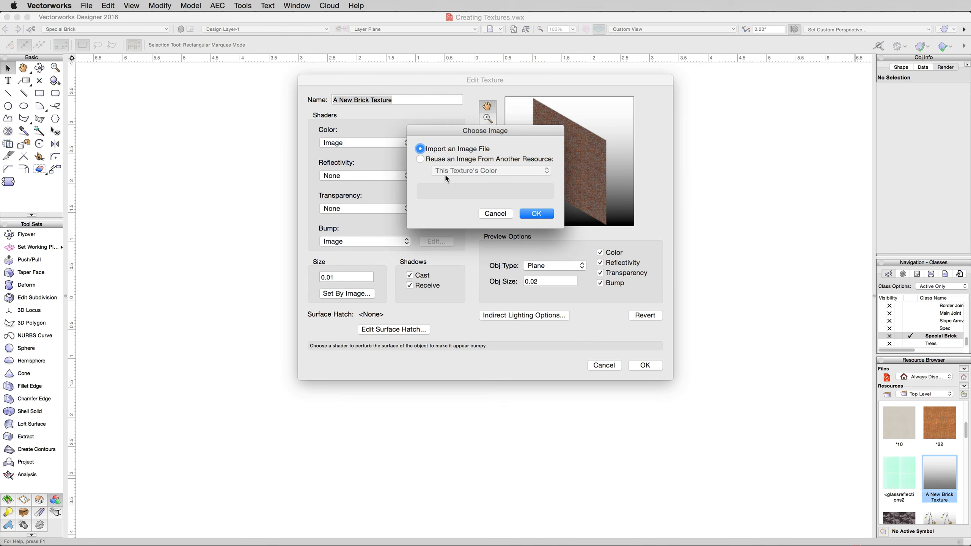
{"action": "left_click", "coordinate": [437, 160]}
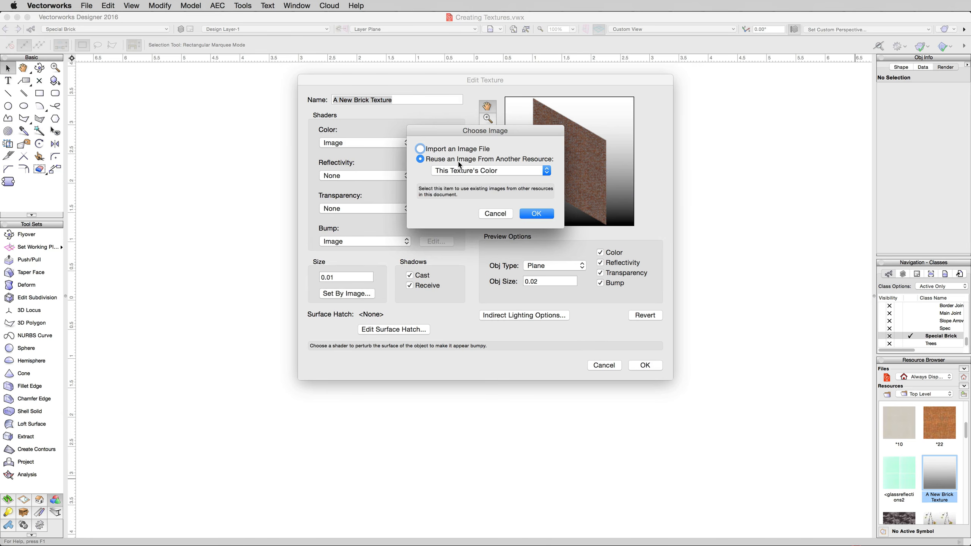
{"action": "left_click", "coordinate": [500, 170]}
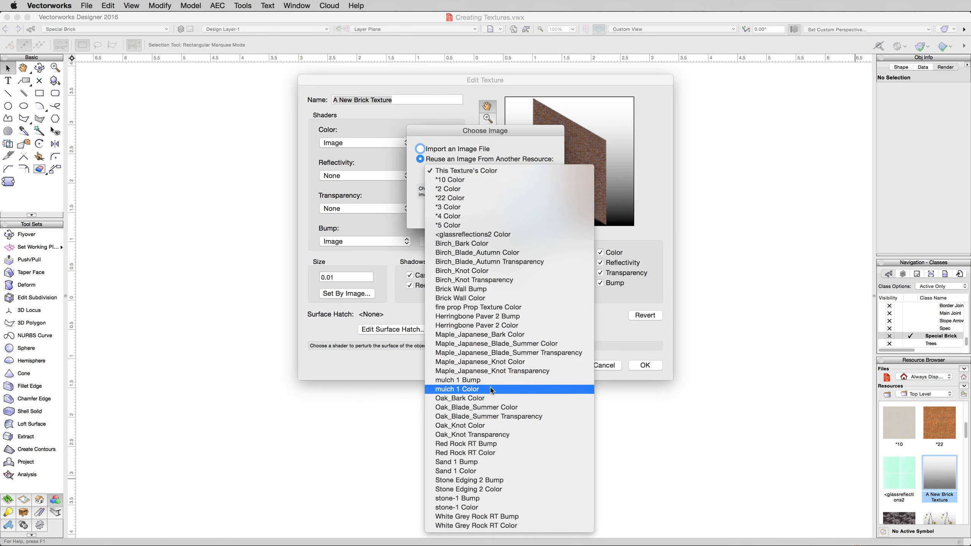
{"action": "left_click", "coordinate": [484, 289]}
{"action": "left_click", "coordinate": [536, 214]}
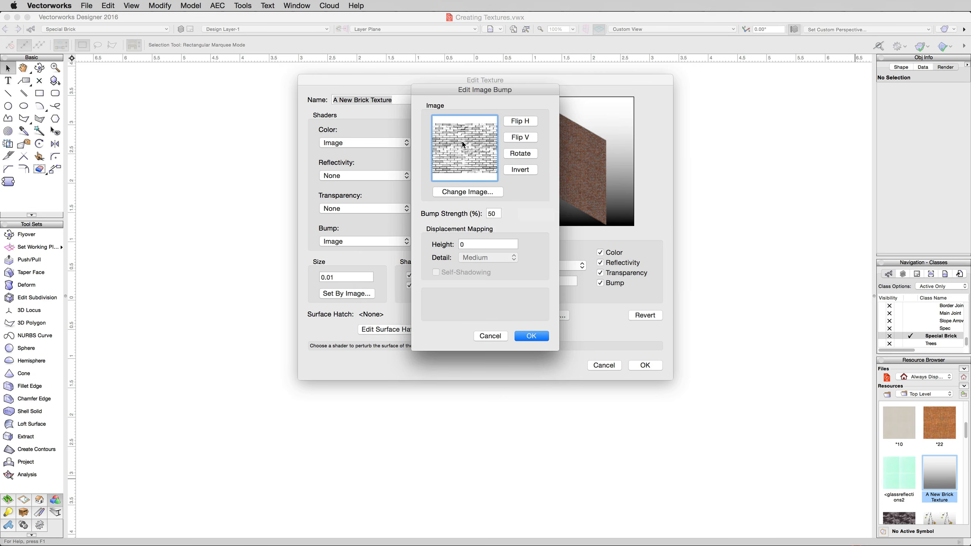
- Set the bump's displacement mapping to height .02 and High detail, with Self-Shadowing enabled
{"action": "left_click_drag", "start_coordinate": [478, 245], "coordinate": [456, 243]}
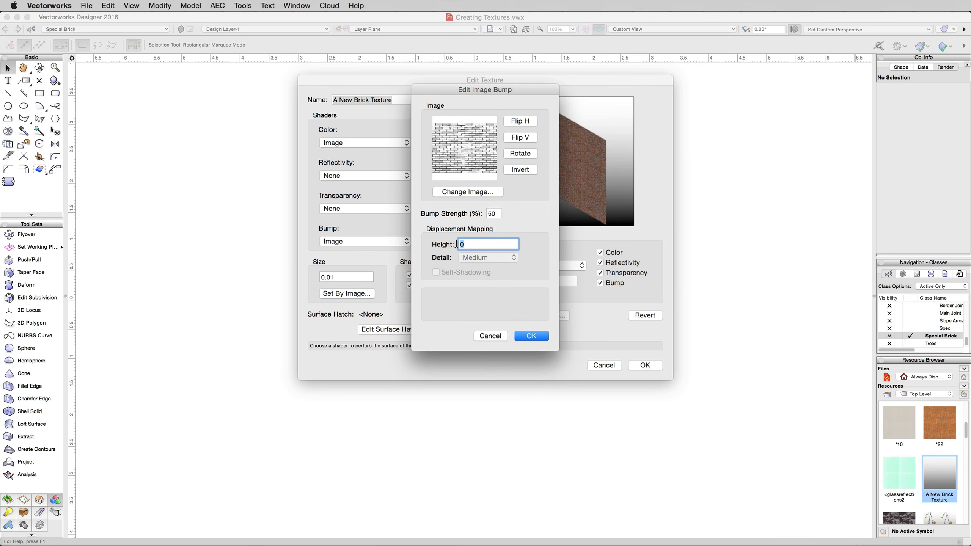
{"action": "type", "text": ".02"}
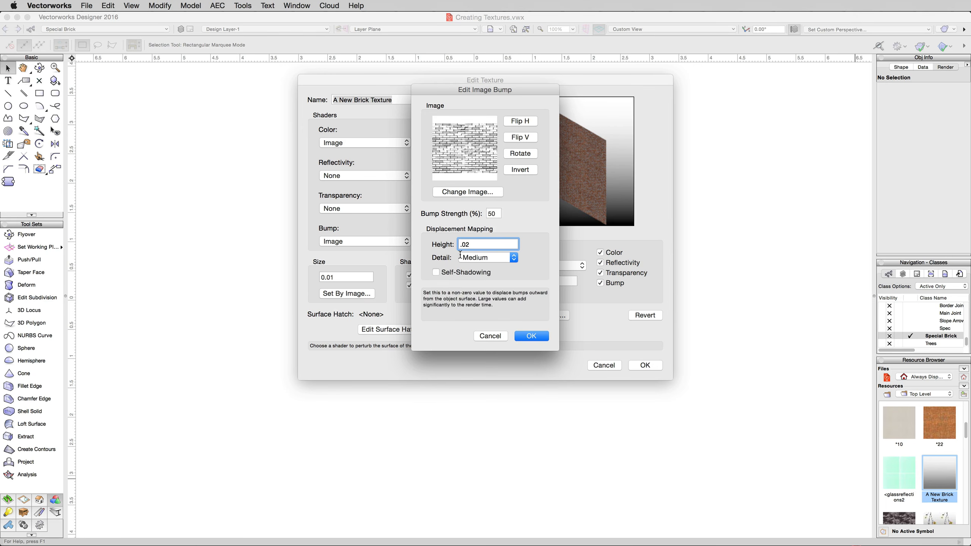
{"action": "left_click", "coordinate": [476, 257]}
{"action": "left_click", "coordinate": [474, 267]}
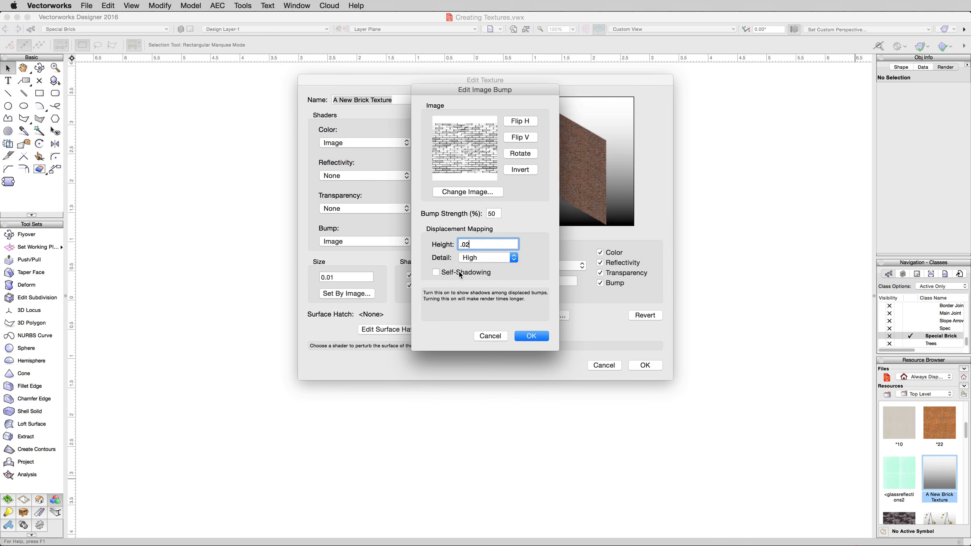
{"action": "left_click", "coordinate": [436, 272]}
{"action": "left_click", "coordinate": [530, 336]}
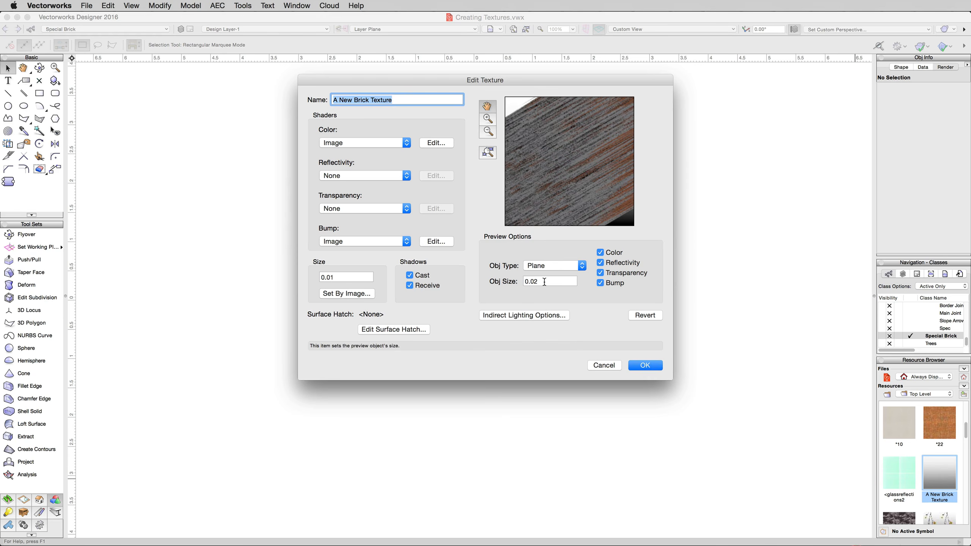
- Set the preview object size to 1 and scale the texture from its color image, marking one brick's length as a feature size of .2
{"action": "left_click", "coordinate": [522, 281]}
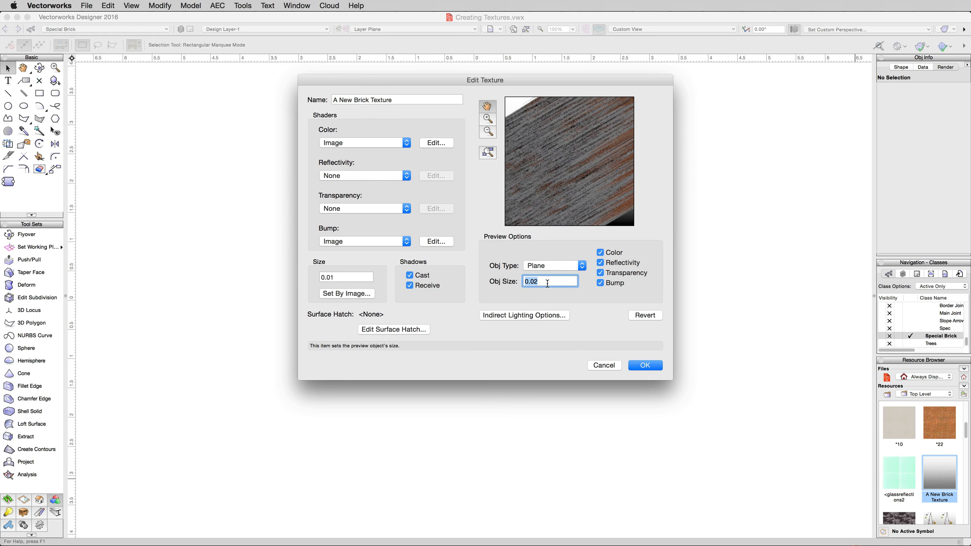
{"action": "type", "text": "1"}
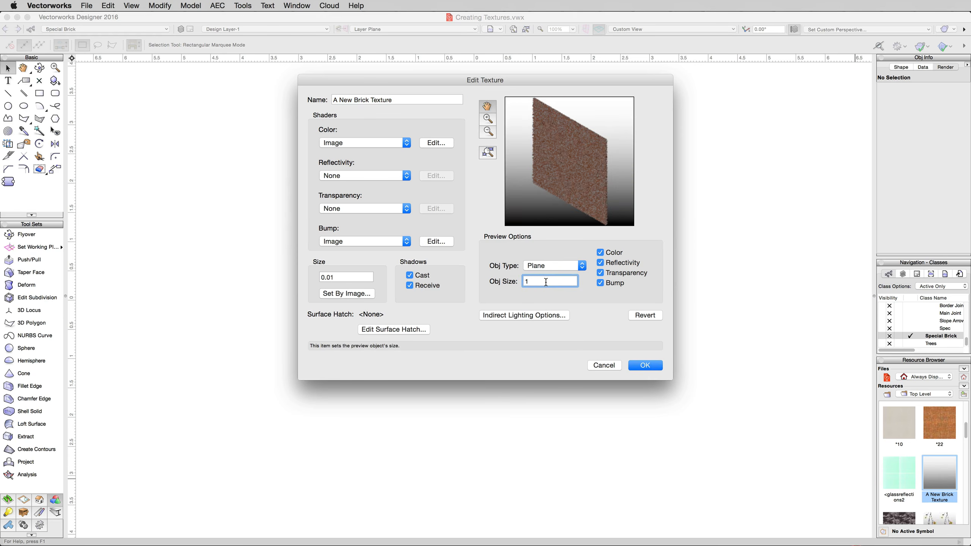
{"action": "left_click", "coordinate": [346, 293]}
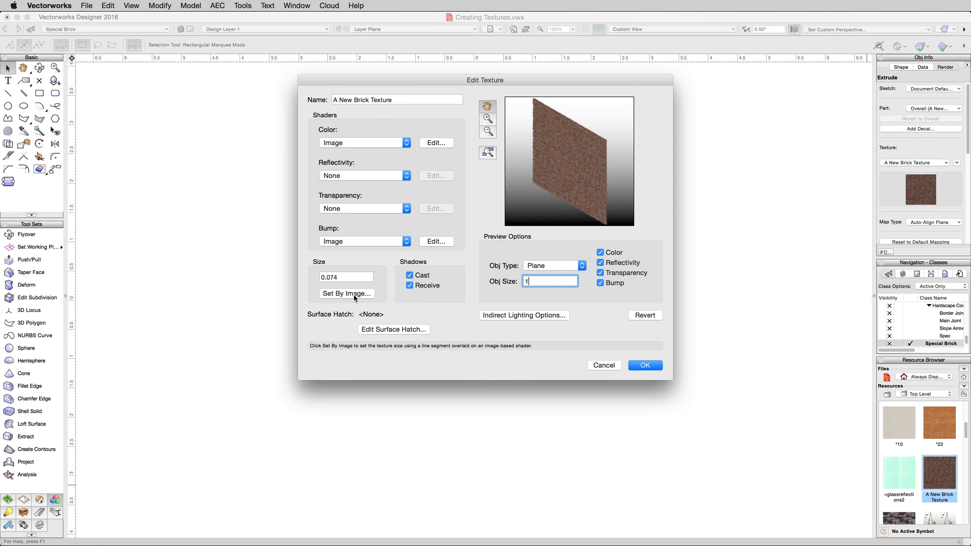
{"action": "left_click", "coordinate": [355, 297]}
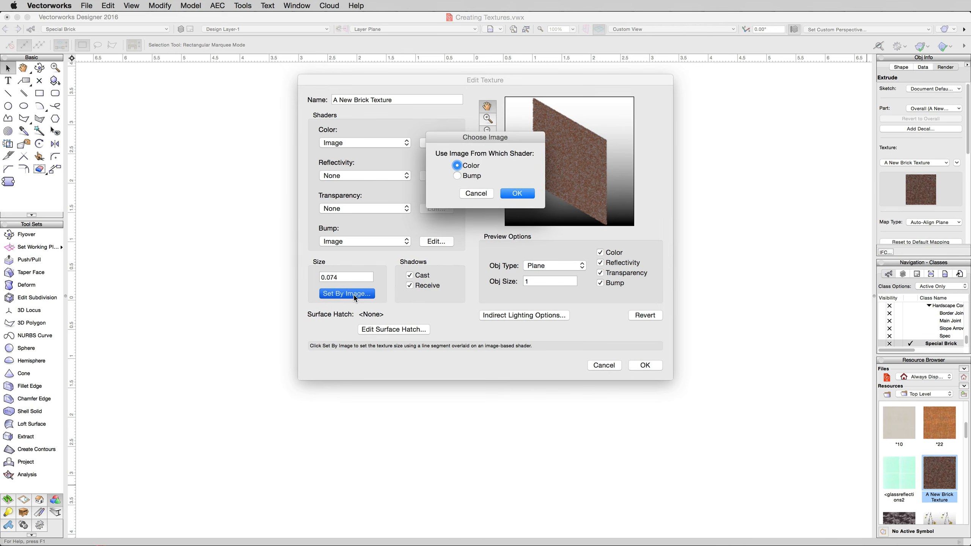
{"action": "left_click", "coordinate": [513, 197]}
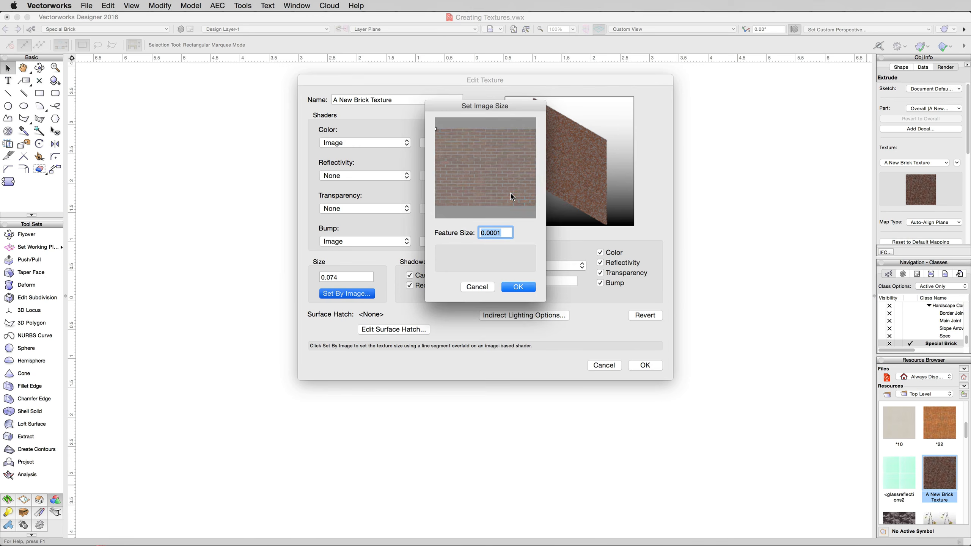
{"action": "left_click", "coordinate": [436, 130]}
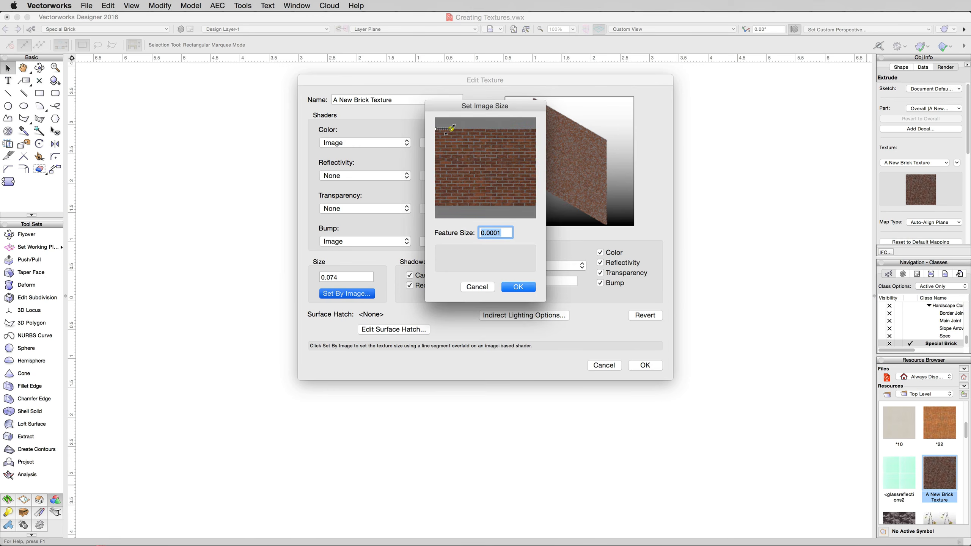
{"action": "left_click", "coordinate": [452, 129]}
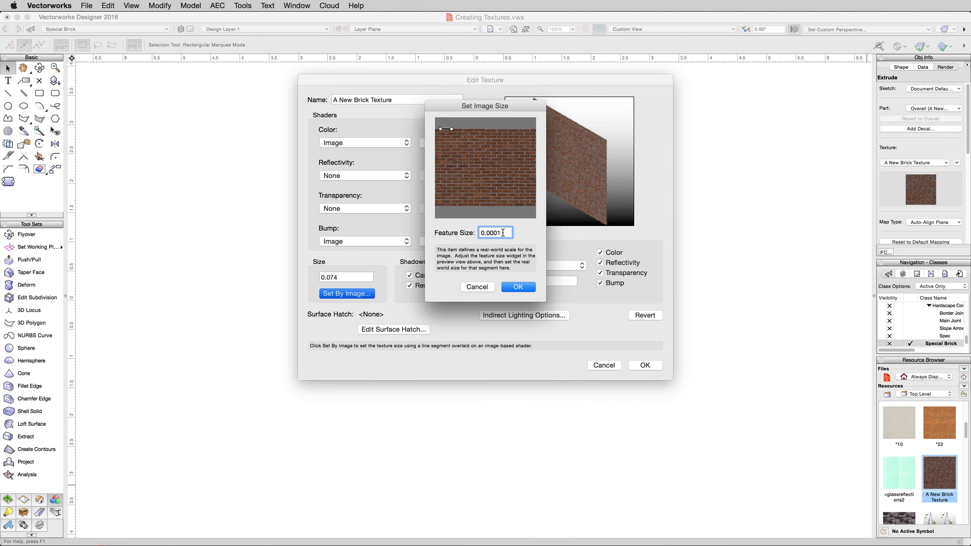
{"action": "type", "text": ".2"}
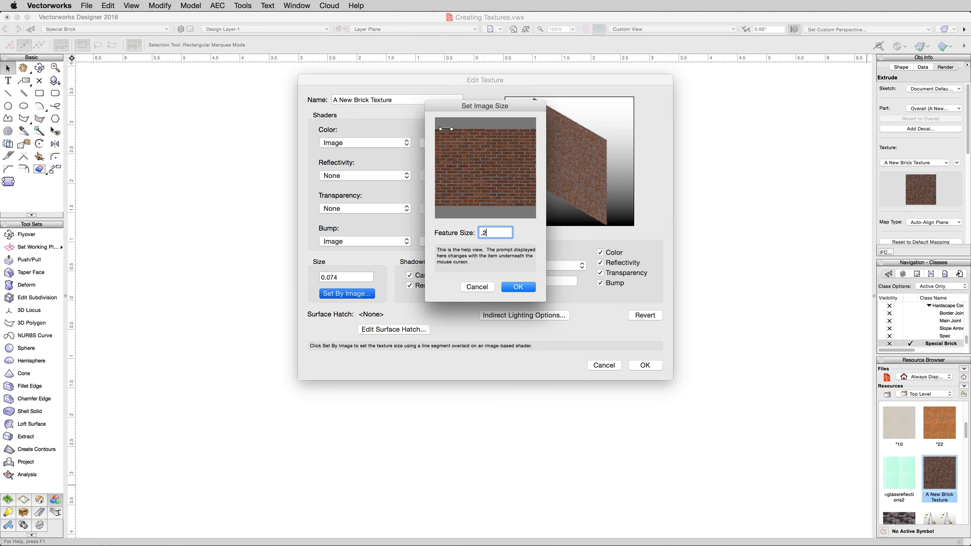
{"action": "left_click", "coordinate": [518, 287]}
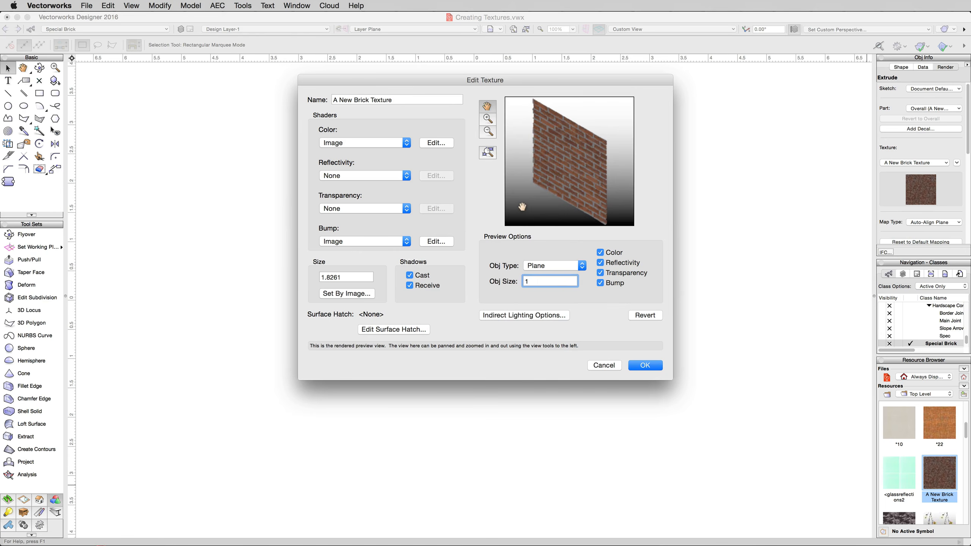
{"action": "left_click", "coordinate": [638, 368]}
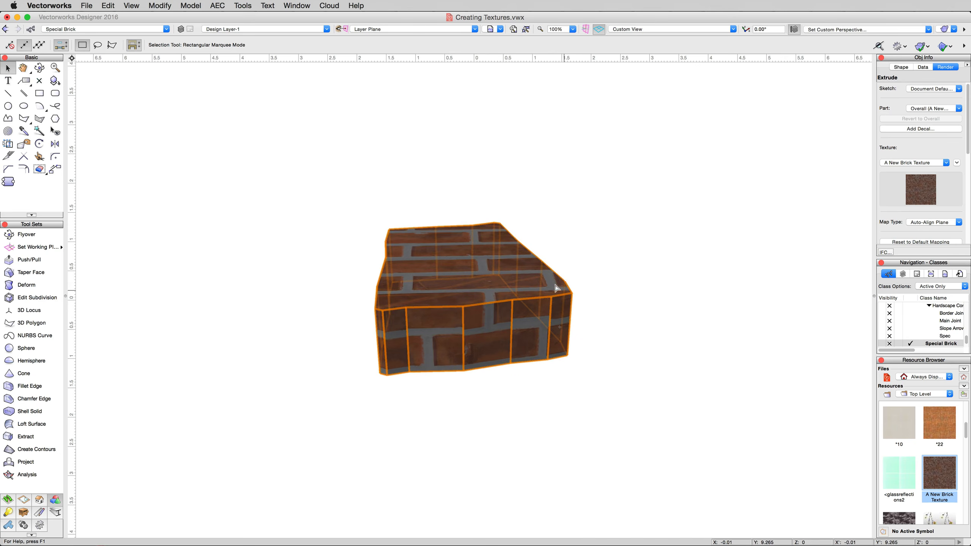
- Delete the irregular extruded brick from the drawing
{"action": "left_click", "coordinate": [530, 160]}
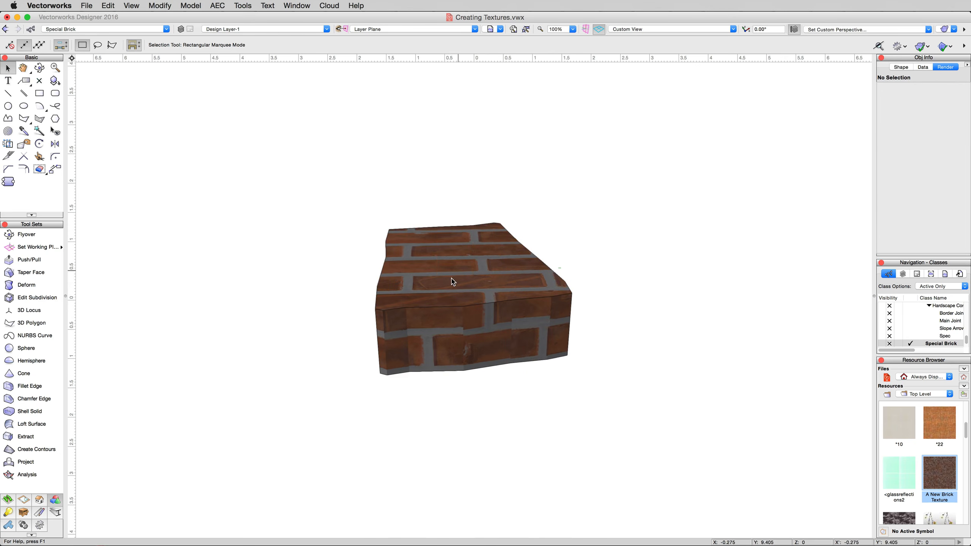
{"action": "left_click", "coordinate": [450, 282]}
{"action": "key", "text": "Delete"}
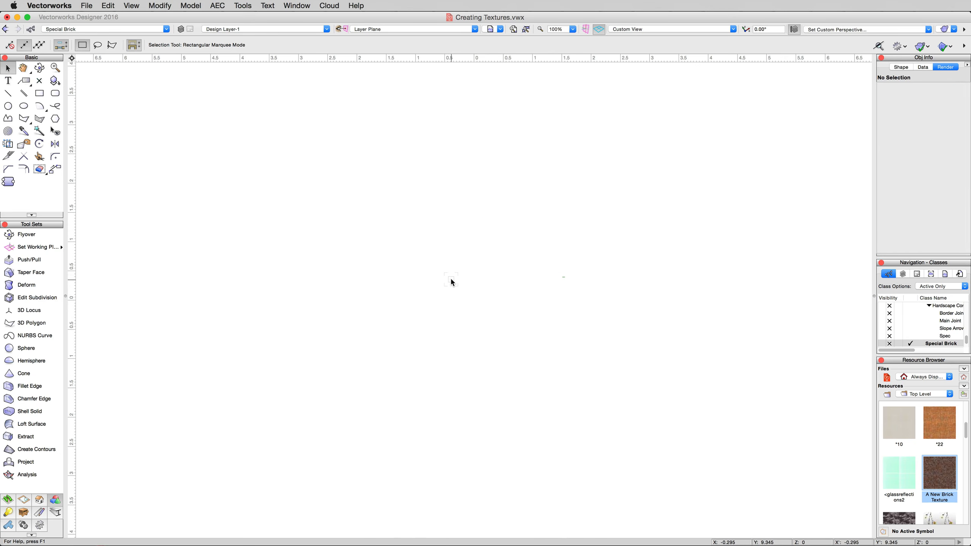
- Draw a rectangle, extrude it upward into a tall block, and apply A New Brick Texture to the block
{"action": "left_click", "coordinate": [39, 93]}
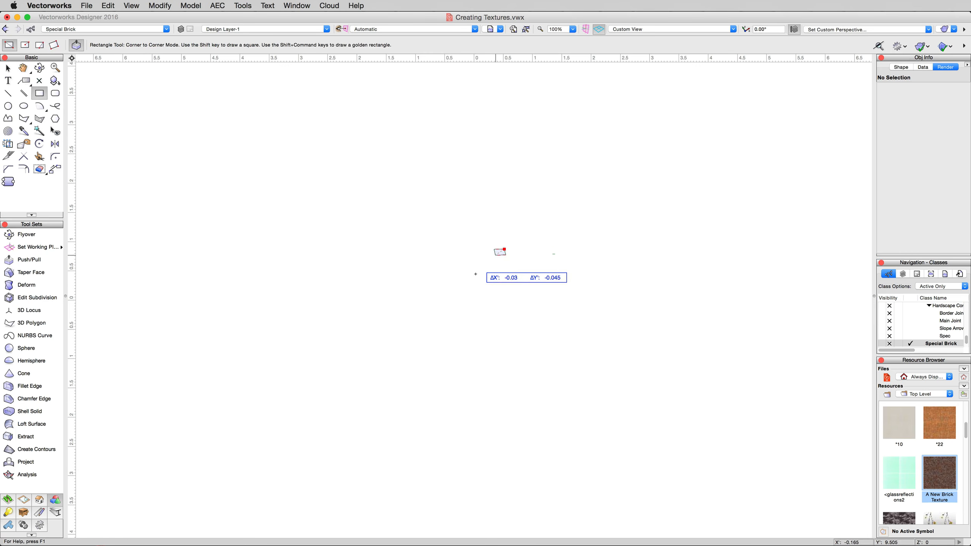
{"action": "left_click", "coordinate": [504, 249]}
{"action": "left_click", "coordinate": [373, 375]}
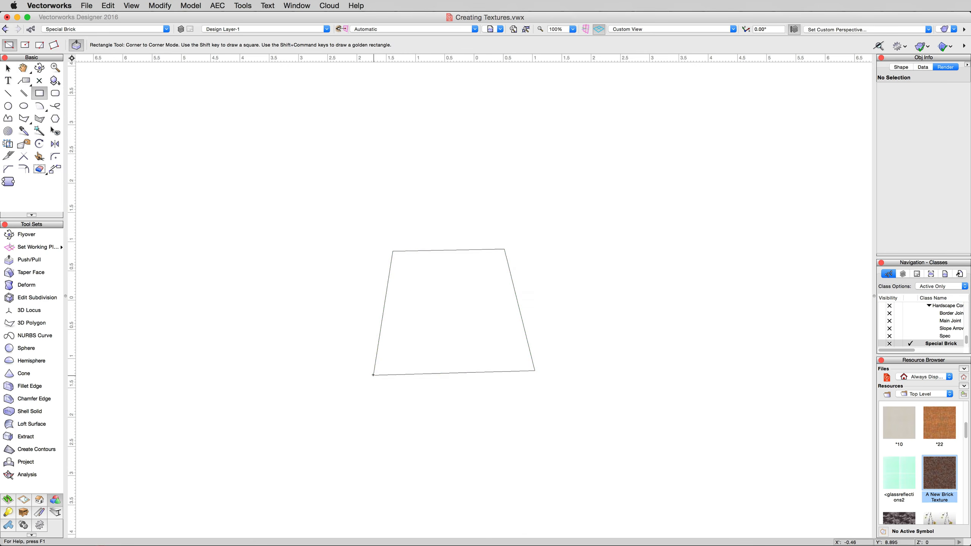
{"action": "left_click_drag", "start_coordinate": [478, 337], "coordinate": [525, 219]}
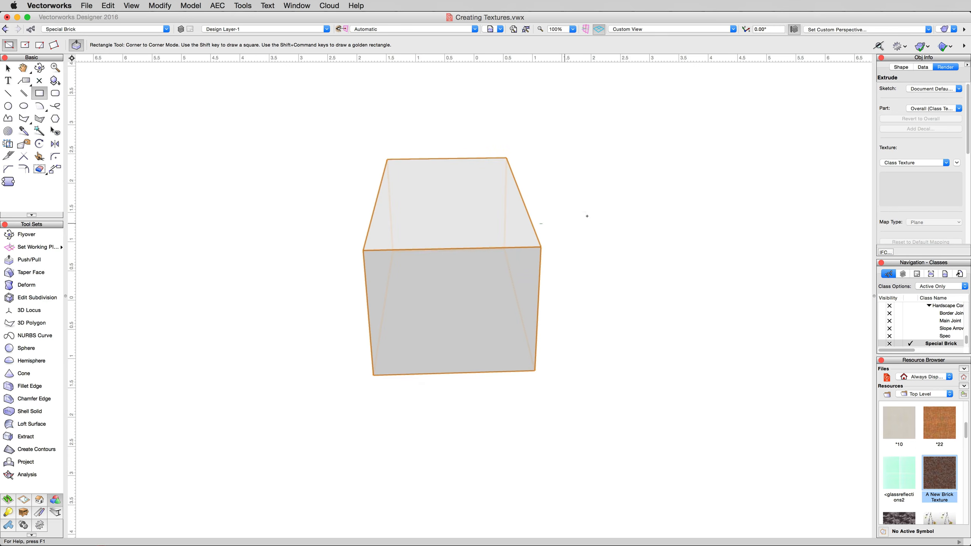
{"action": "left_click", "coordinate": [893, 164]}
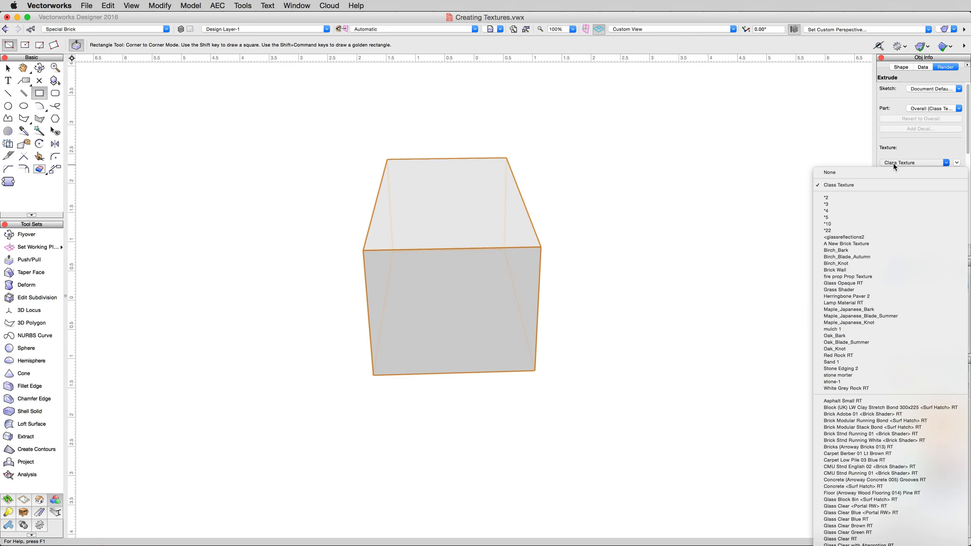
{"action": "left_click", "coordinate": [866, 244]}
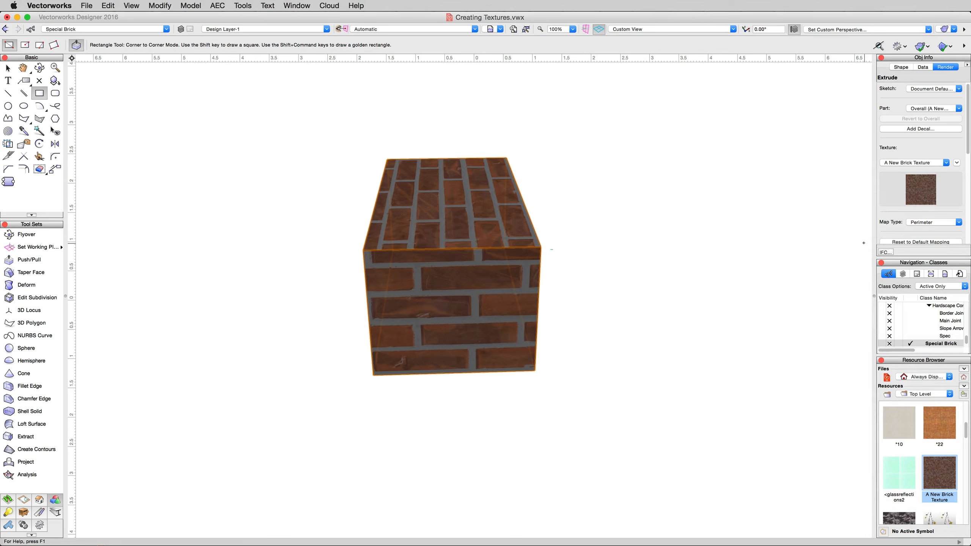
- Render the brick-textured block close up in Custom Renderworks mode and clear the selection
{"action": "scroll", "coordinate": [443, 233], "scroll_direction": "up", "scroll_amount": 5}
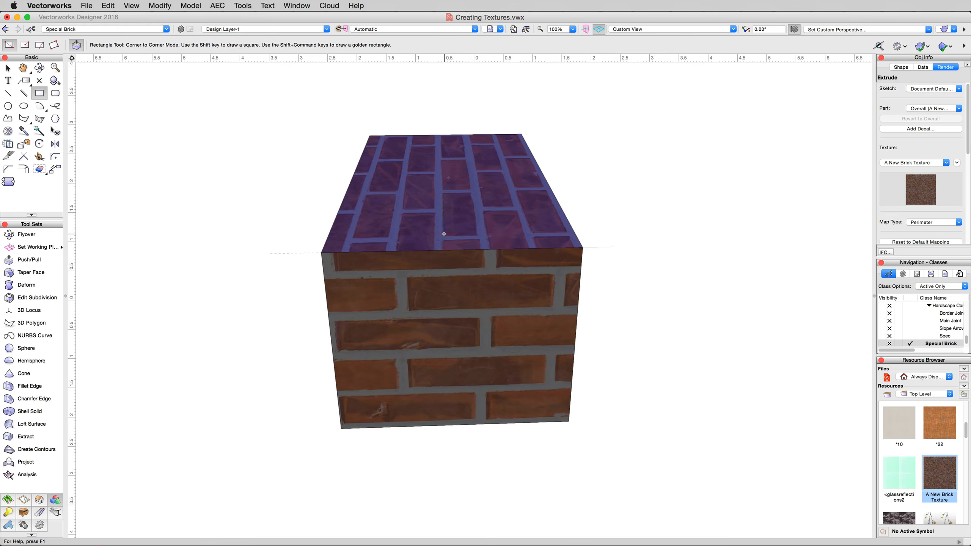
{"action": "scroll", "coordinate": [444, 234], "scroll_direction": "up", "scroll_amount": 5}
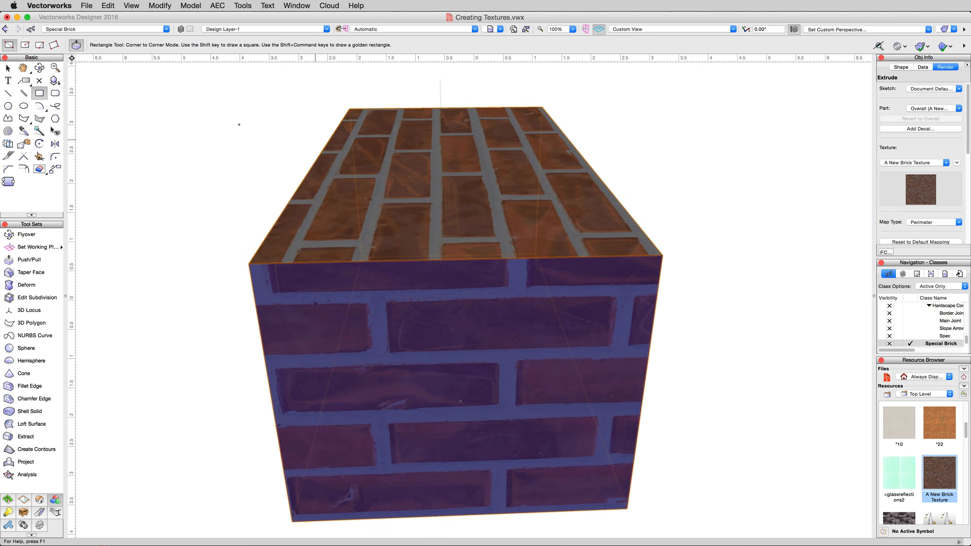
{"action": "left_click", "coordinate": [7, 68]}
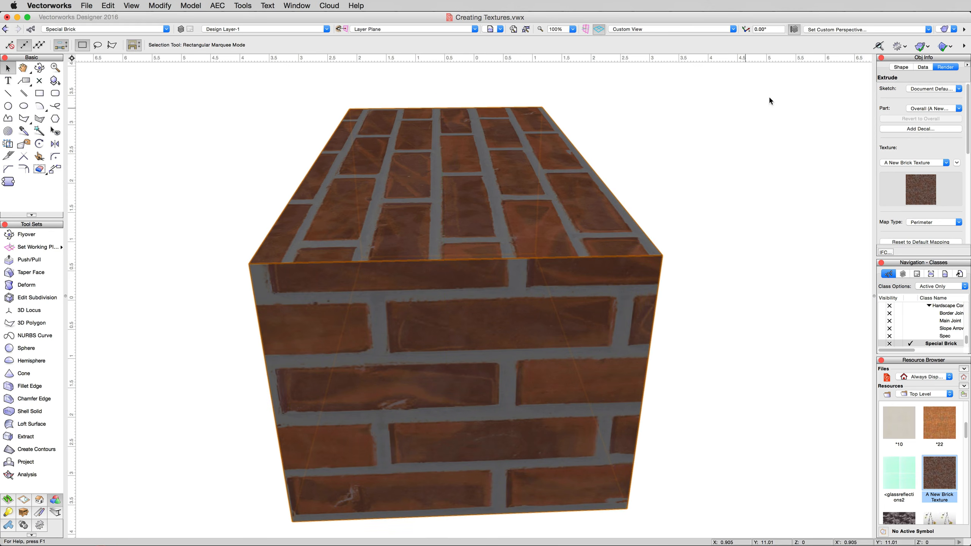
{"action": "left_click", "coordinate": [946, 29]}
{"action": "left_click", "coordinate": [945, 29]}
{"action": "left_click", "coordinate": [945, 29]}
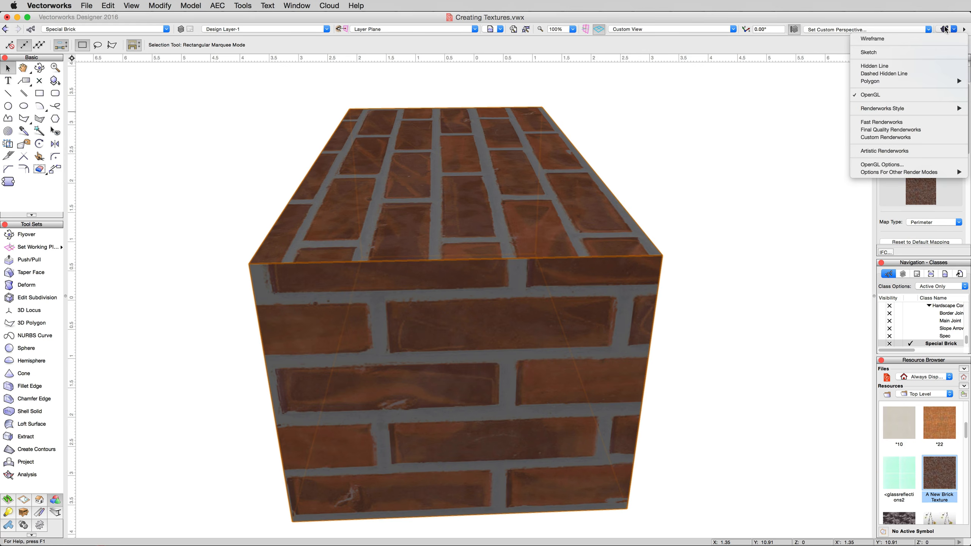
{"action": "left_click", "coordinate": [897, 137]}
{"action": "left_click", "coordinate": [820, 120]}
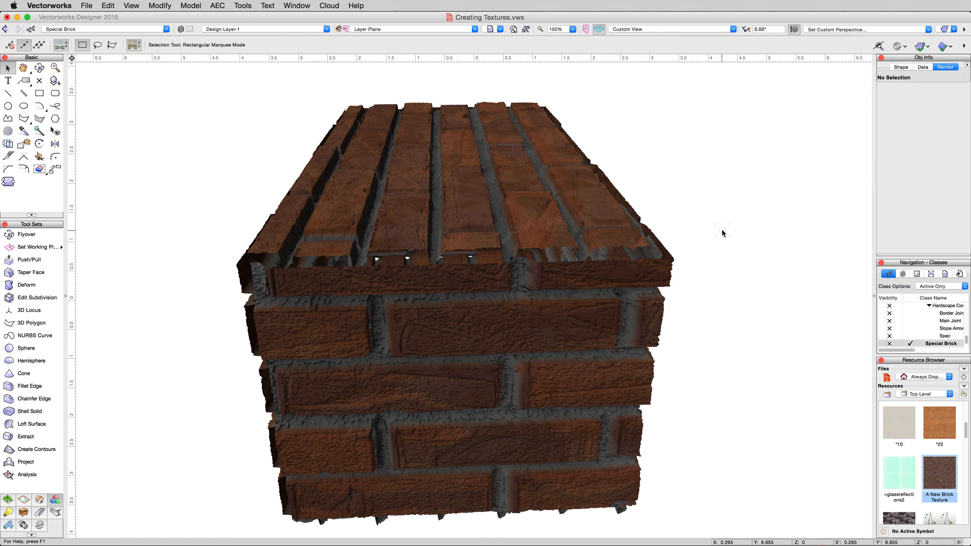